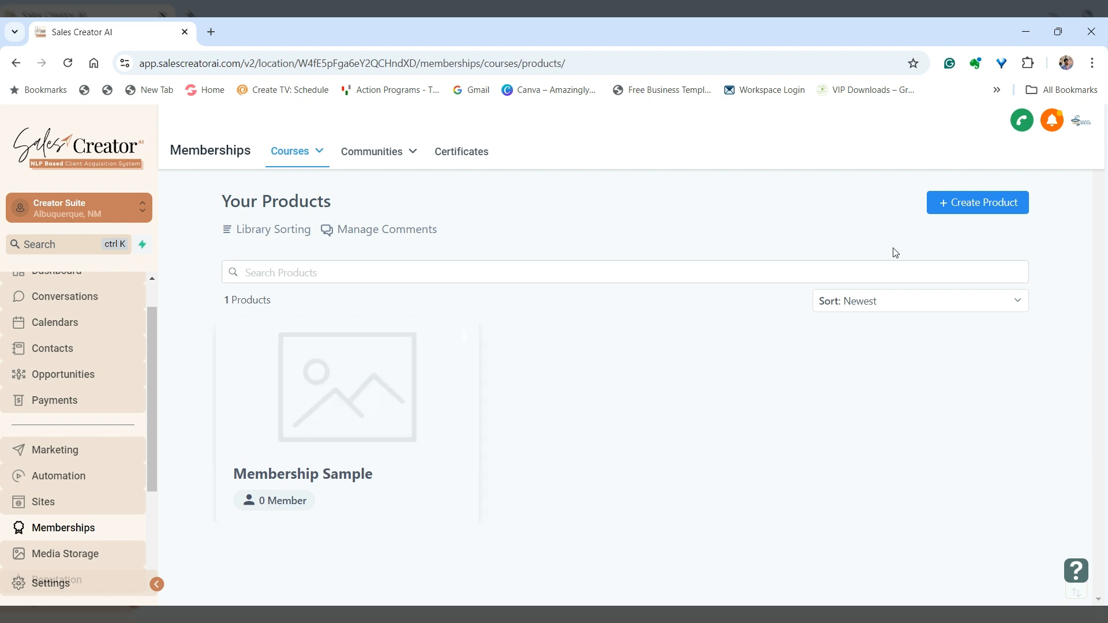
Check the ways to create a product, and open the existing Membership Sample product
left_click(988, 204)
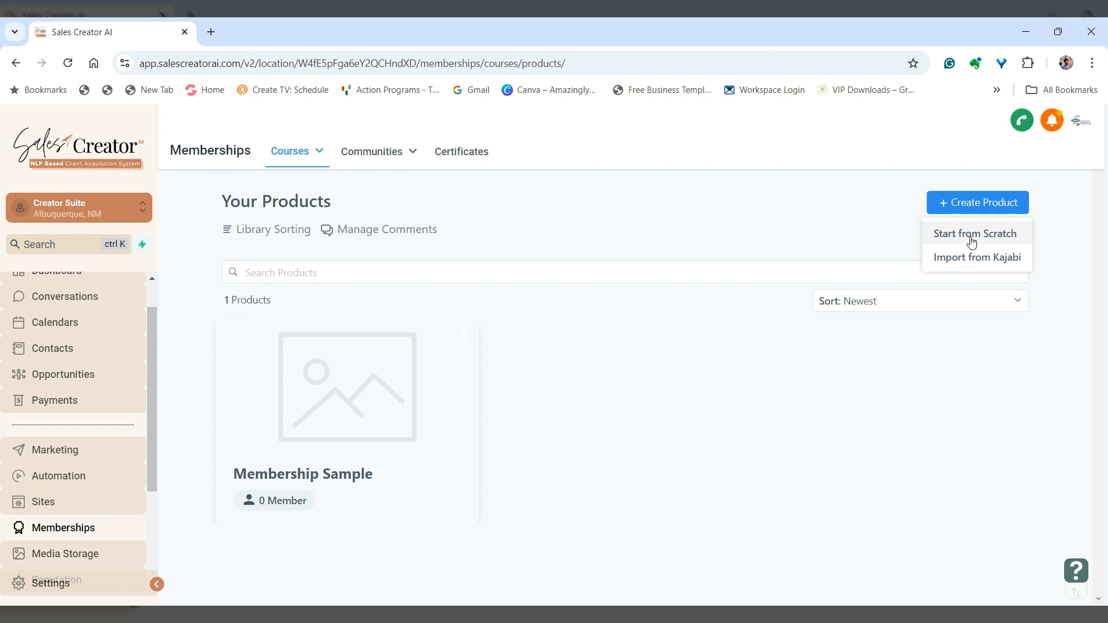
left_click(395, 402)
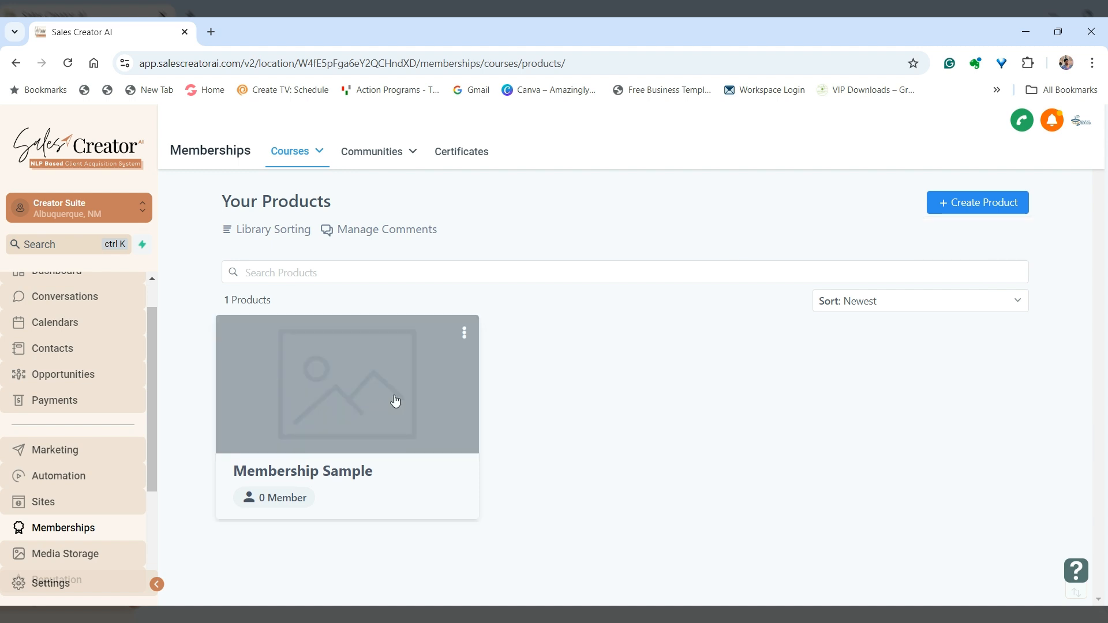
left_click(463, 333)
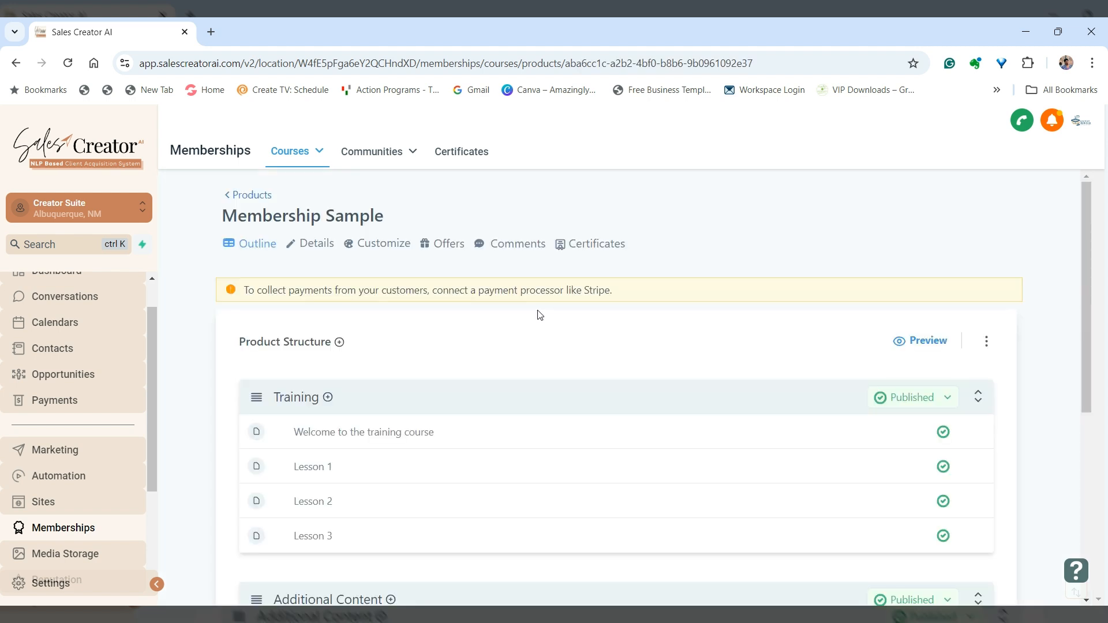
Review the Membership Sample outline, including the Training, Additional Content and Resources categories and their lessons
scroll(1016, 243, "down", 2)
scroll(1016, 243, "up", 2)
scroll(344, 311, "down", 1)
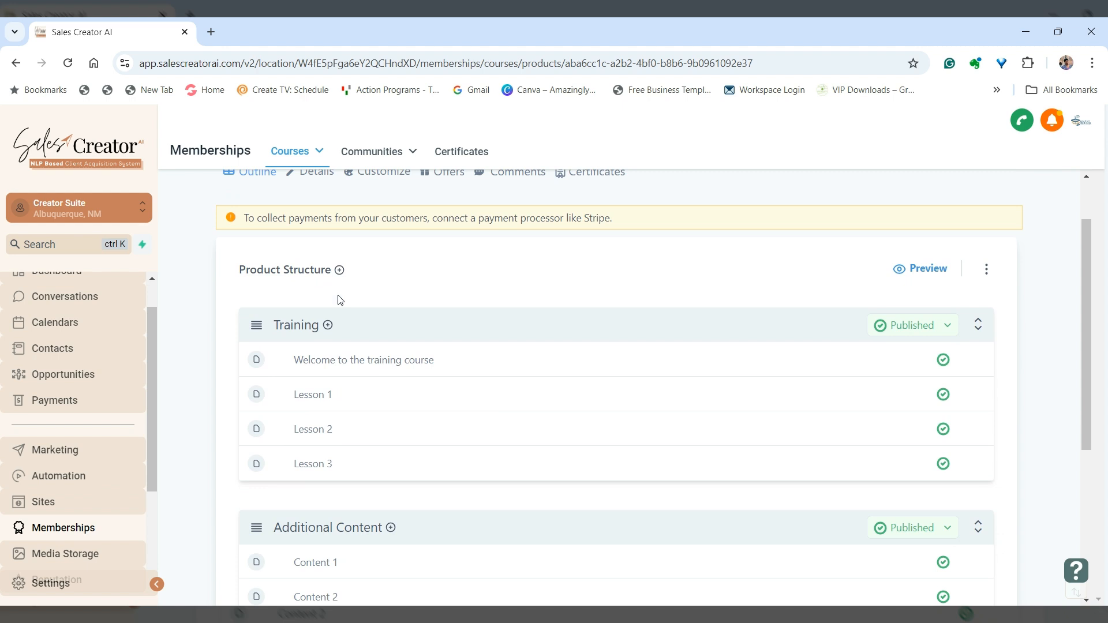
scroll(379, 263, "down", 2)
scroll(398, 323, "down", 2)
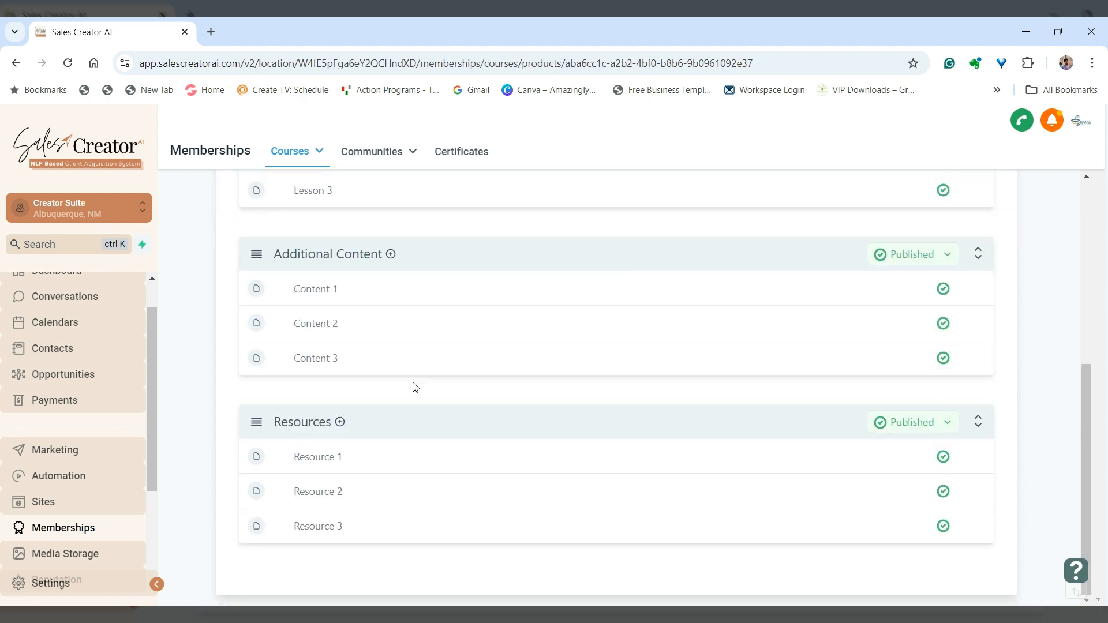
scroll(438, 406, "up", 1)
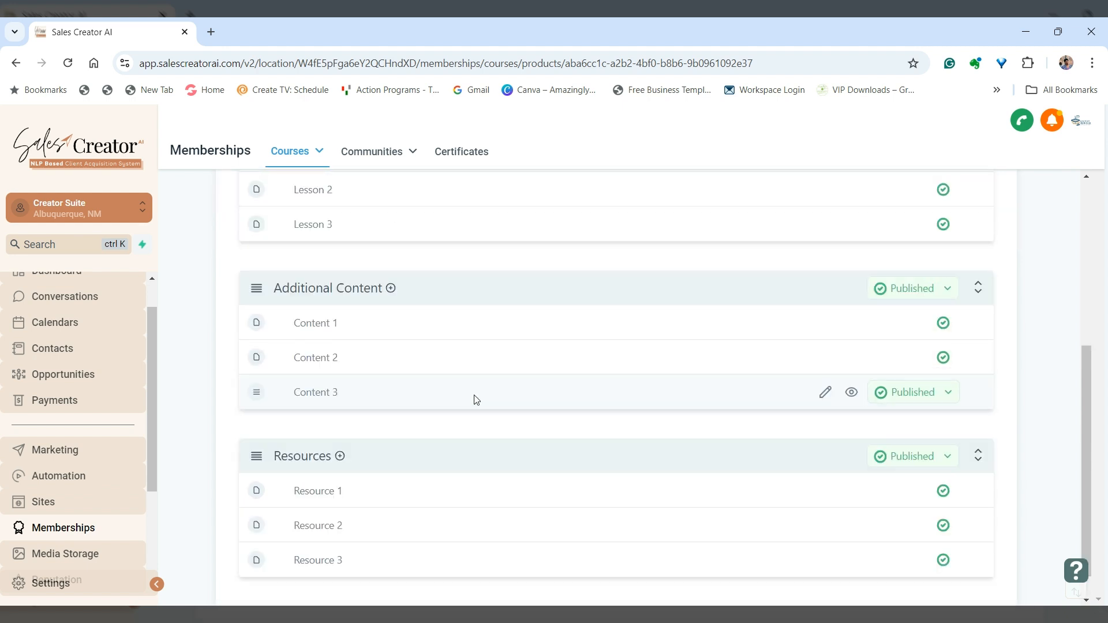
scroll(583, 381, "up", 5)
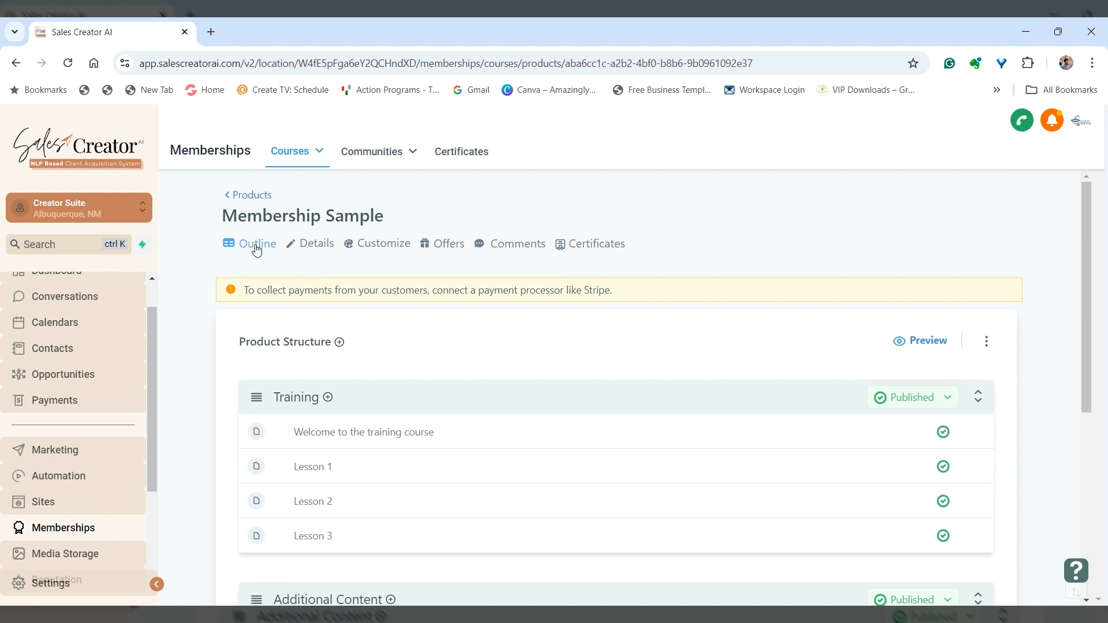
scroll(298, 282, "down", 1)
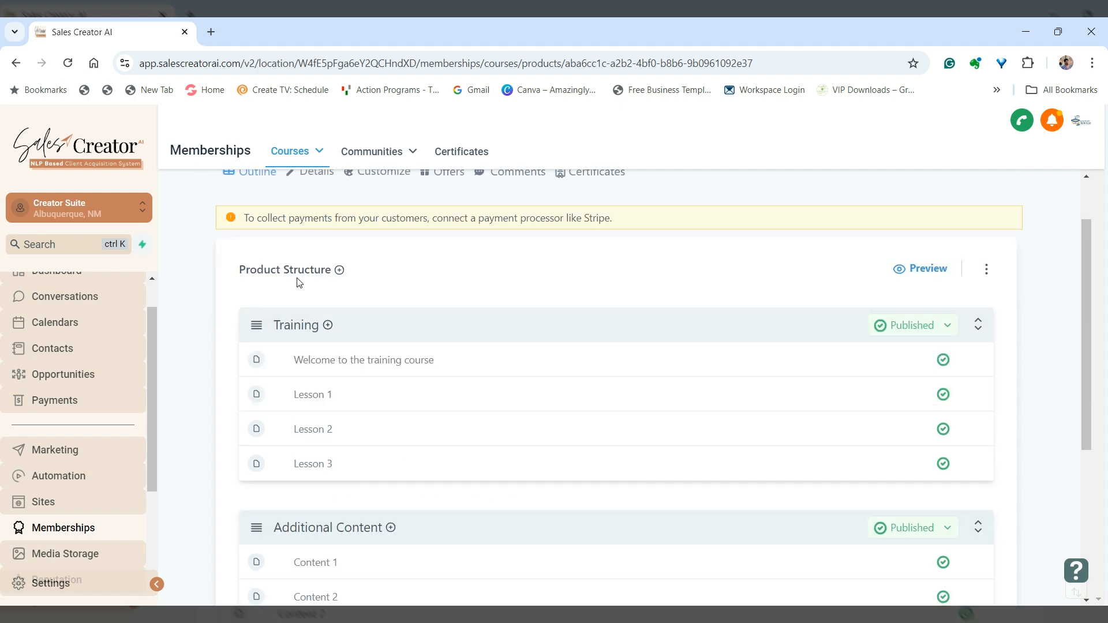
Check what can be added to the product structure, and look over the existing categories and their items
left_click(340, 270)
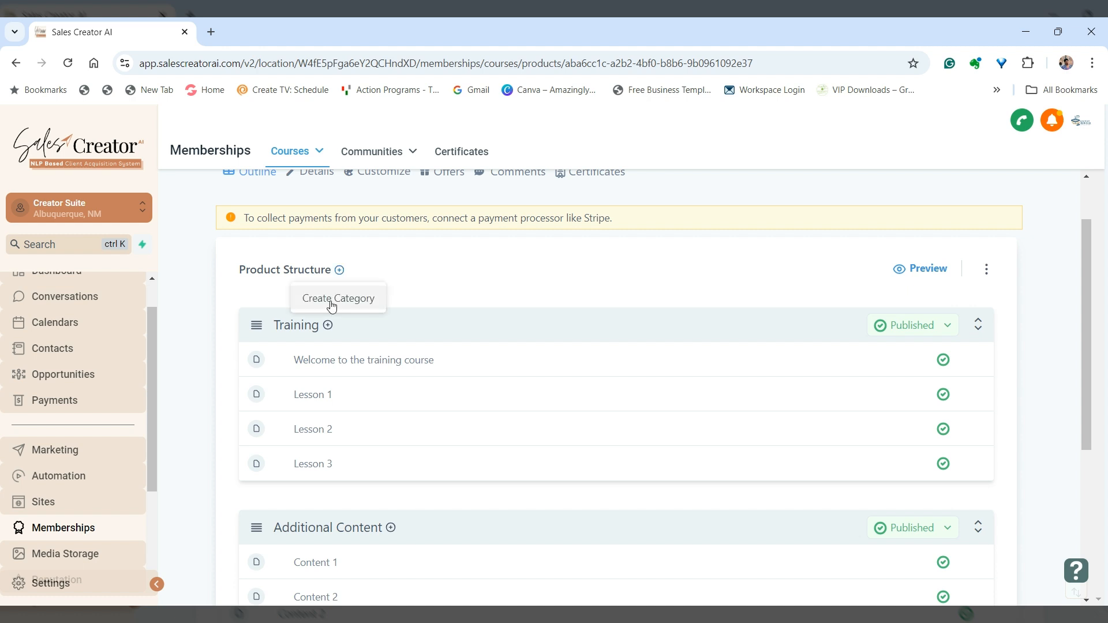
left_click(408, 275)
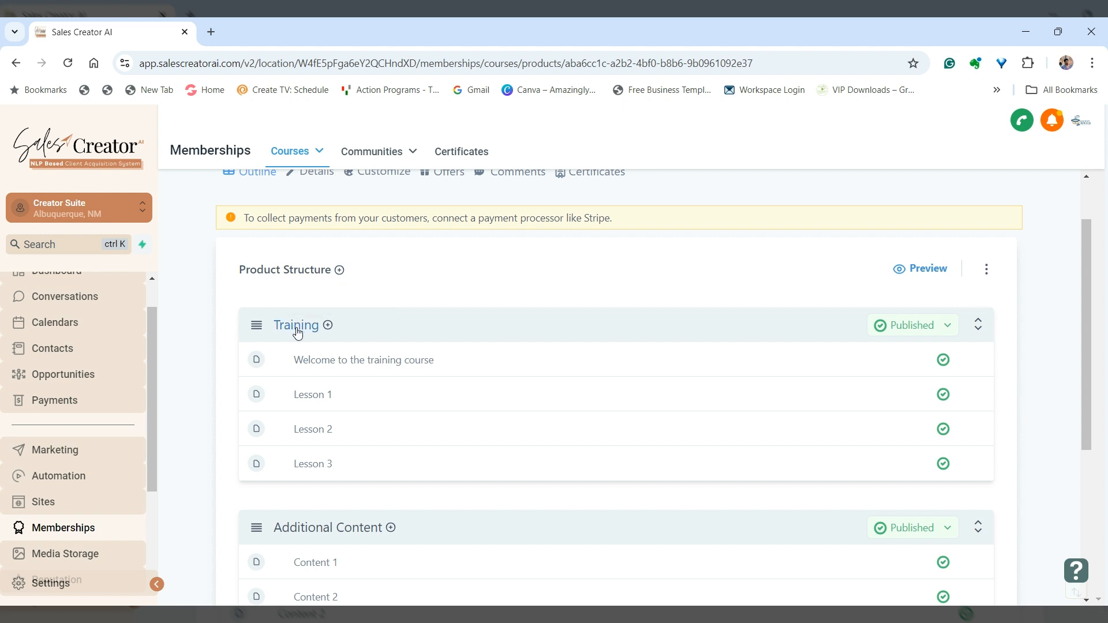
mouse_move(376, 432)
scroll(300, 385, "down", 2)
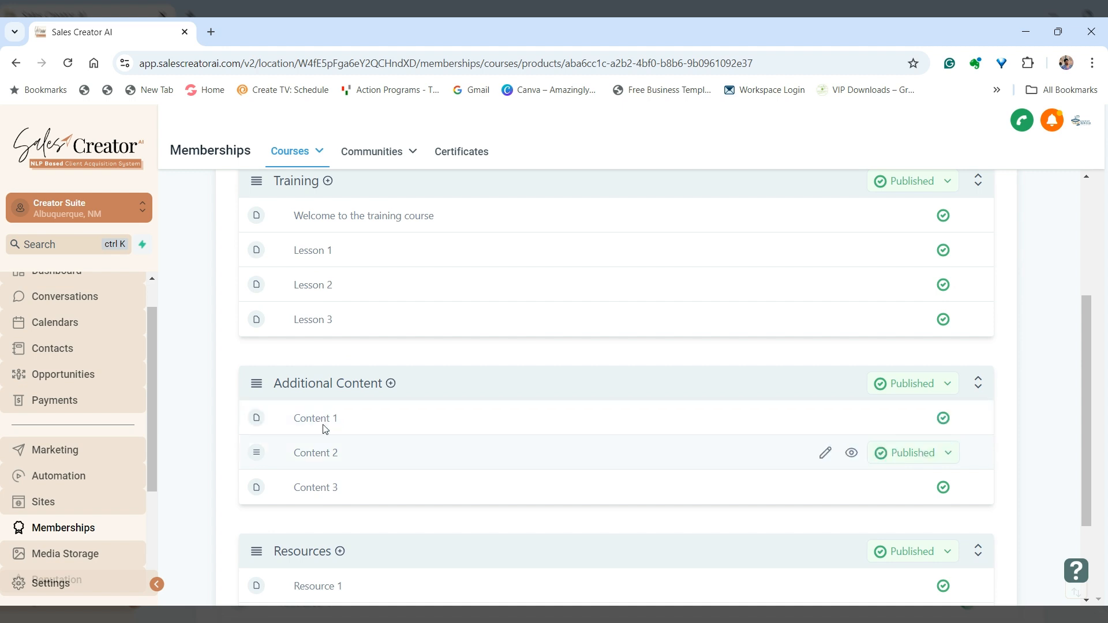
scroll(324, 428, "down", 2)
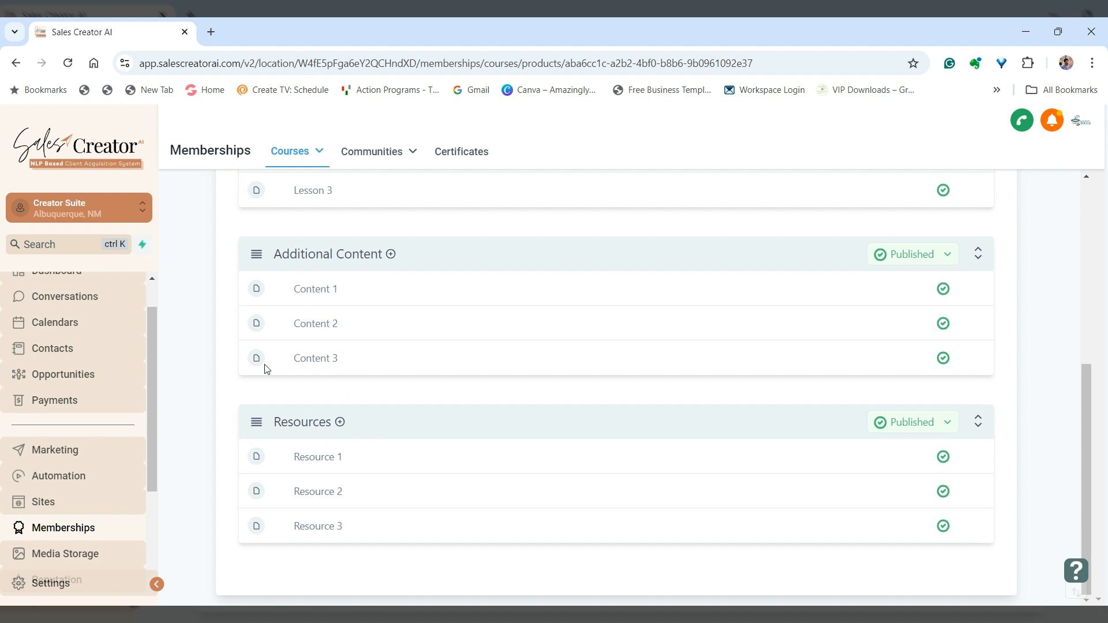
scroll(403, 427, "up", 4)
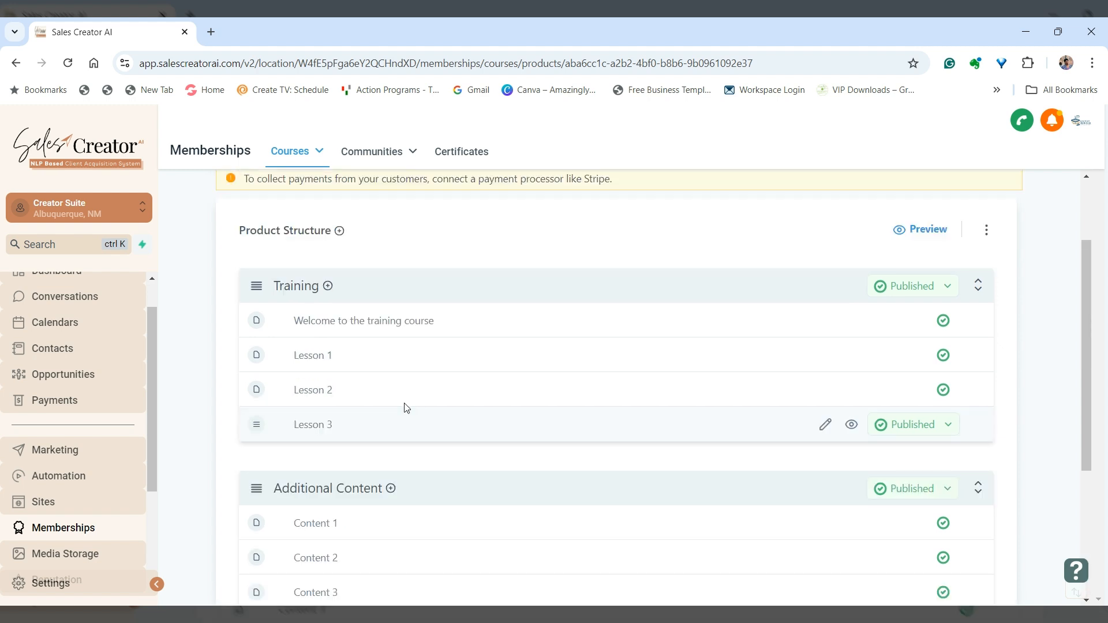
scroll(407, 408, "up", 1)
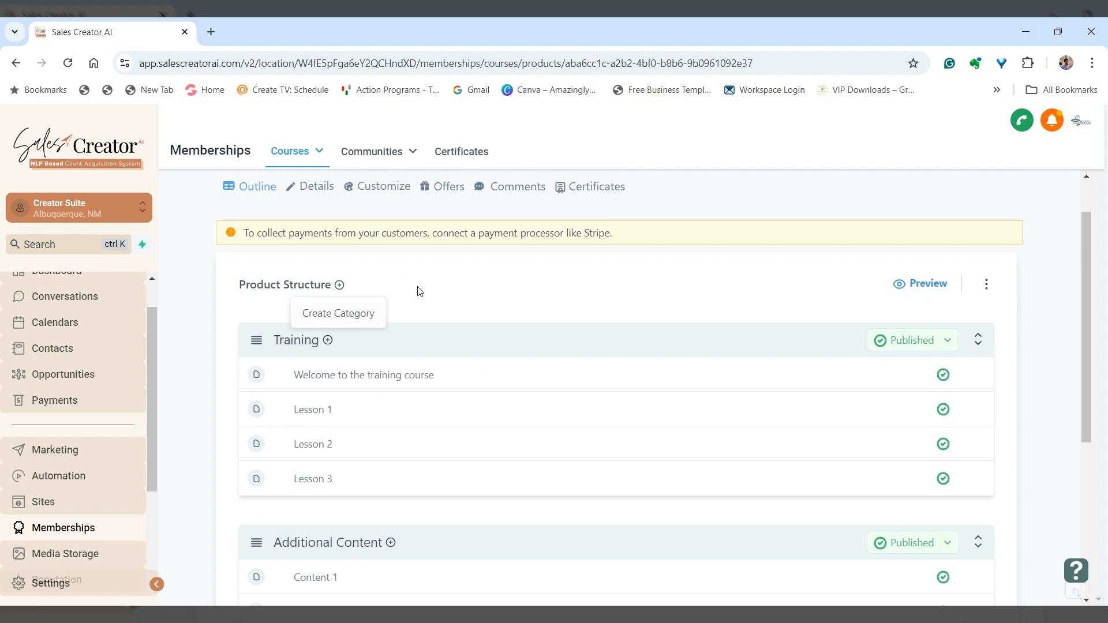
Check which item types can be added to the Training category
left_click(327, 342)
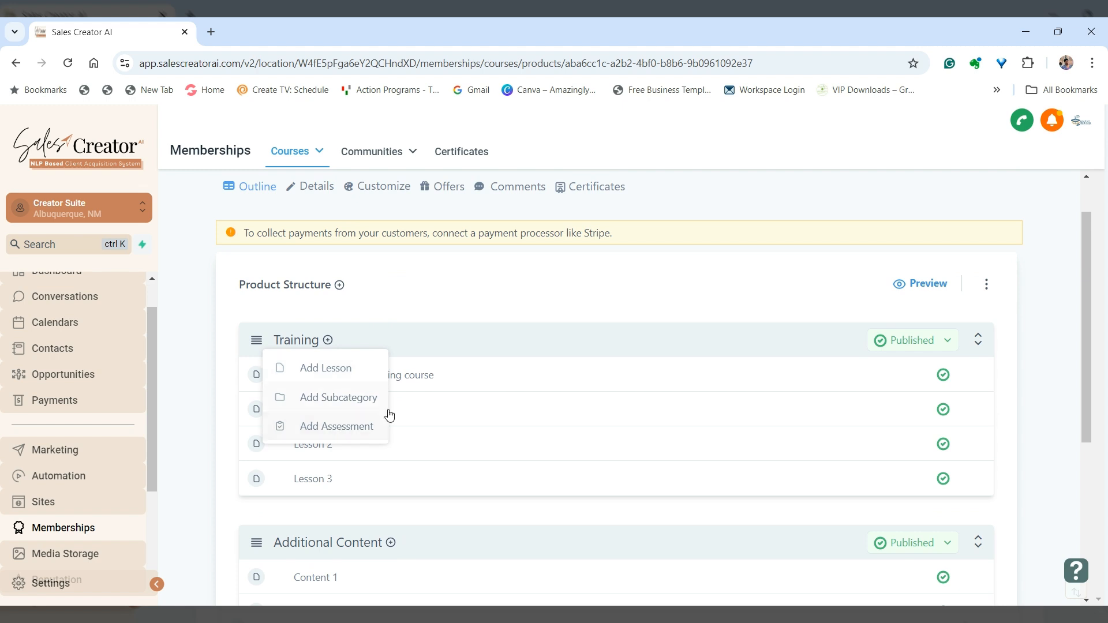
left_click(554, 291)
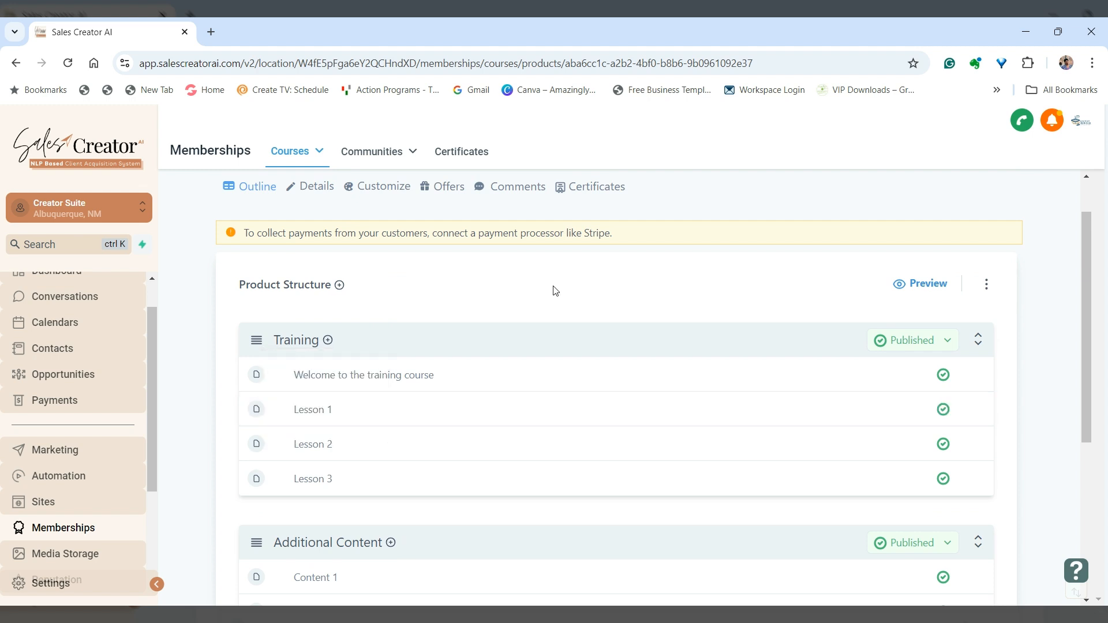
scroll(604, 323, "down", 3)
scroll(604, 323, "up", 4)
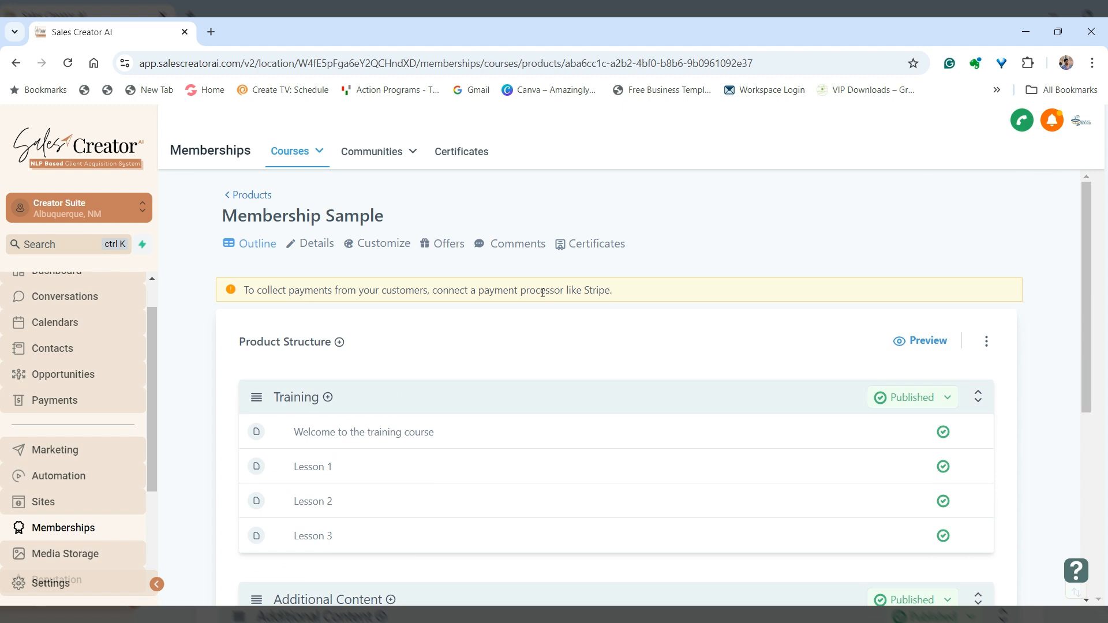
Set the visibility of the Training category to Draft
scroll(439, 333, "down", 1)
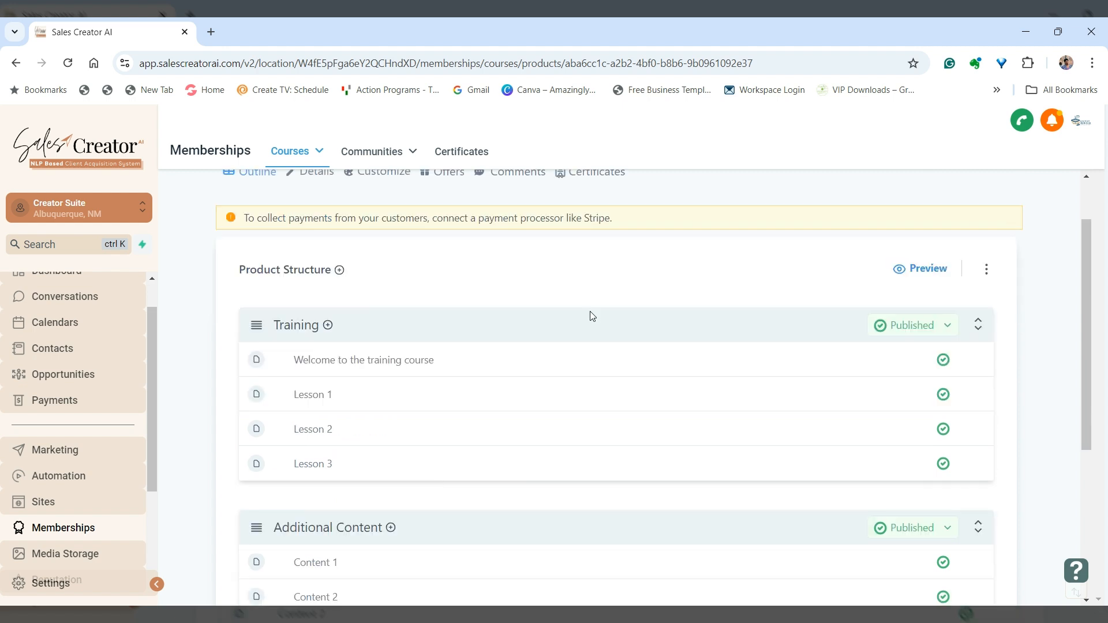
scroll(591, 316, "down", 1)
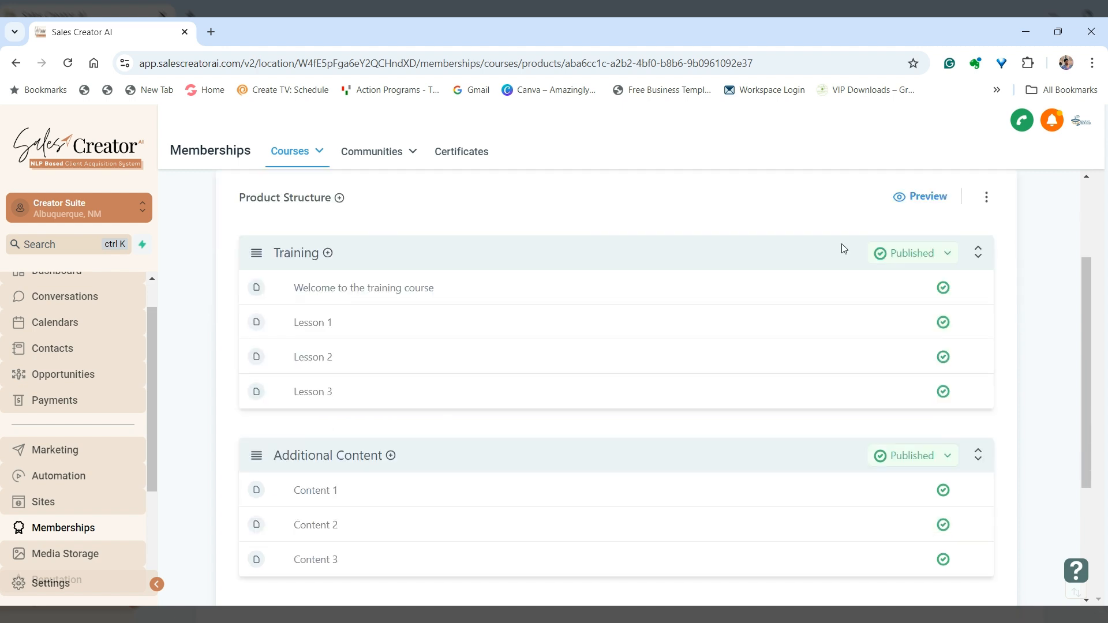
left_click(942, 259)
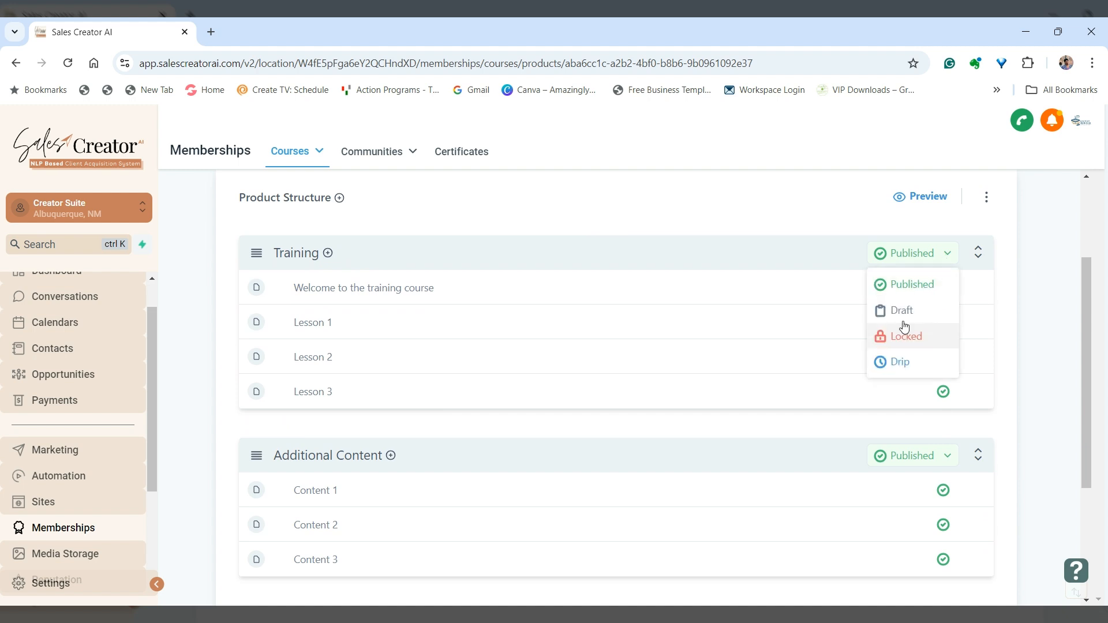
left_click(926, 281)
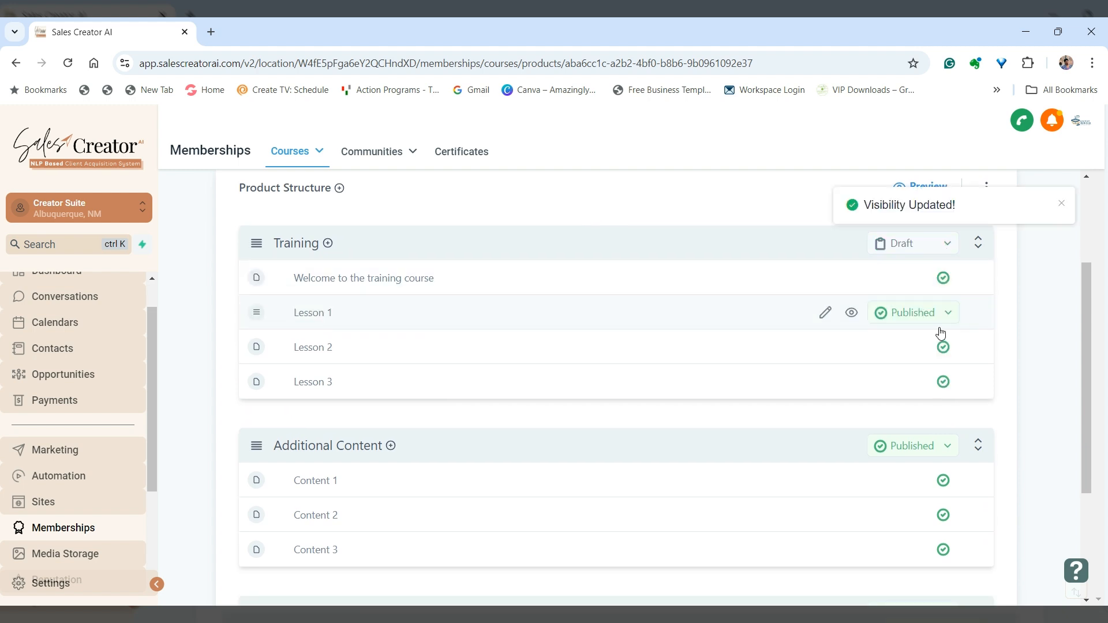
Set the visibility of the Resources and Additional Content categories to Draft
scroll(898, 440, "down", 3)
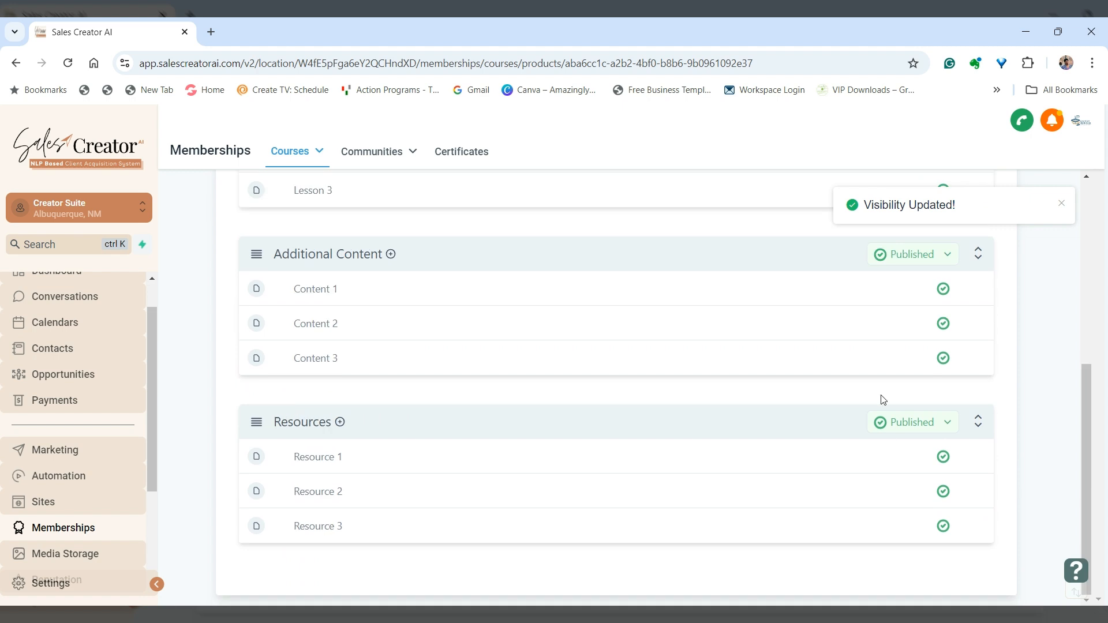
left_click(950, 424)
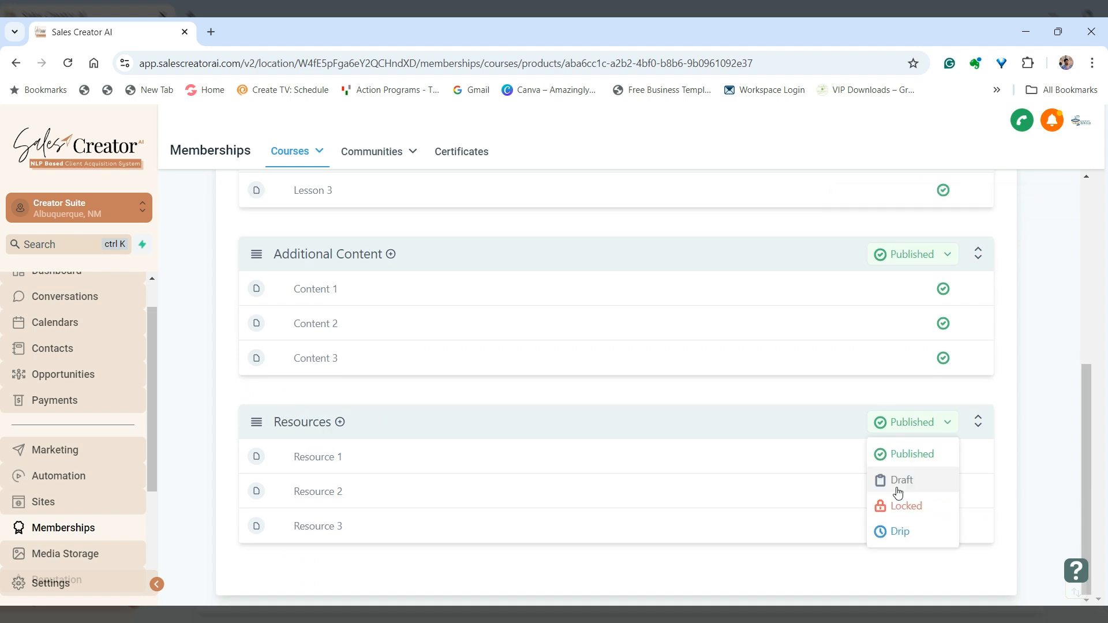
left_click(897, 482)
scroll(942, 473, "up", 4)
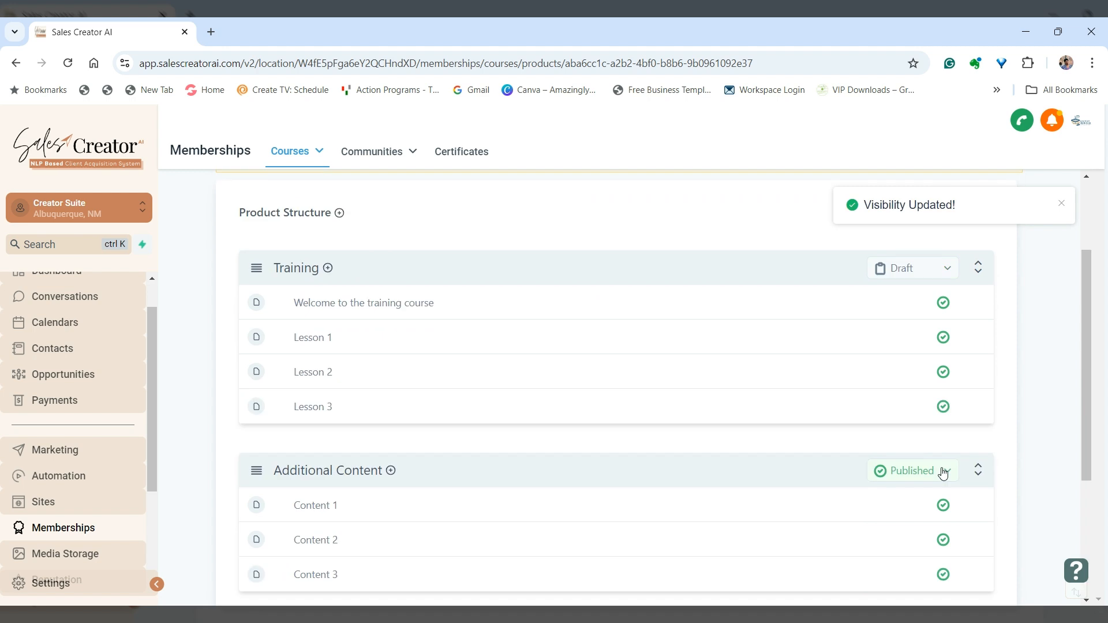
left_click(943, 472)
left_click(876, 426)
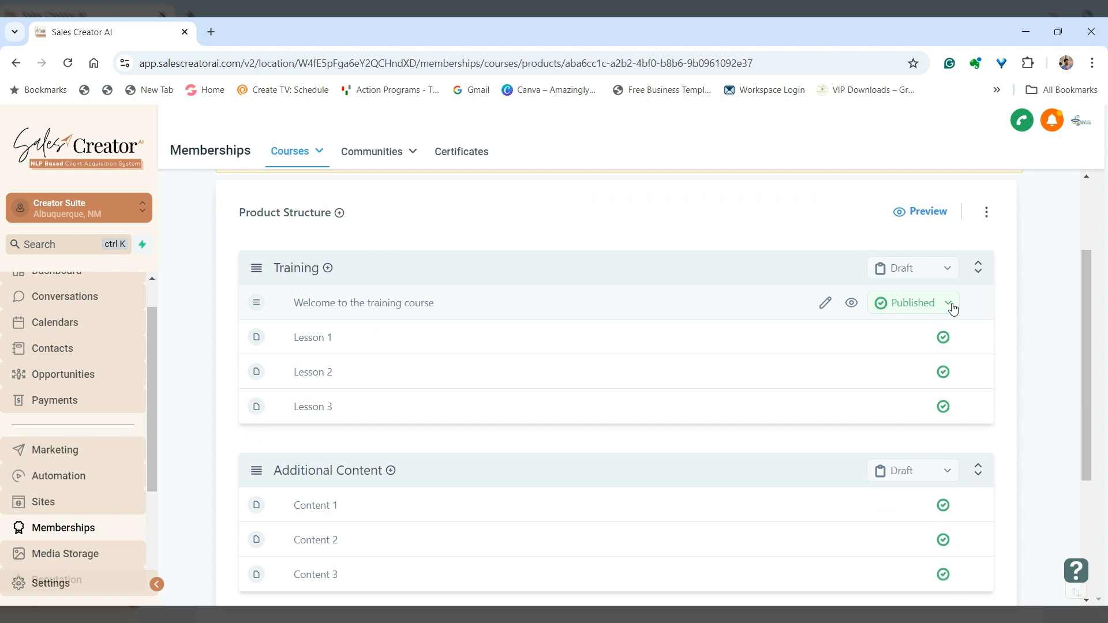
Check the visibility options of the welcome lesson and the Training category, and look over the remaining categories
left_click(949, 304)
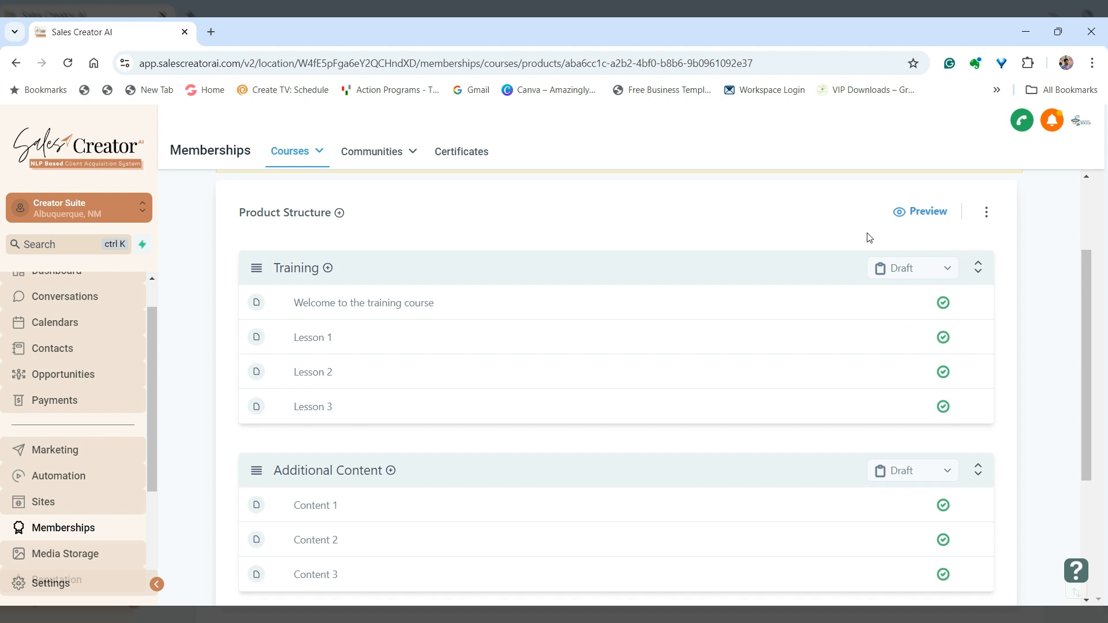
left_click(948, 272)
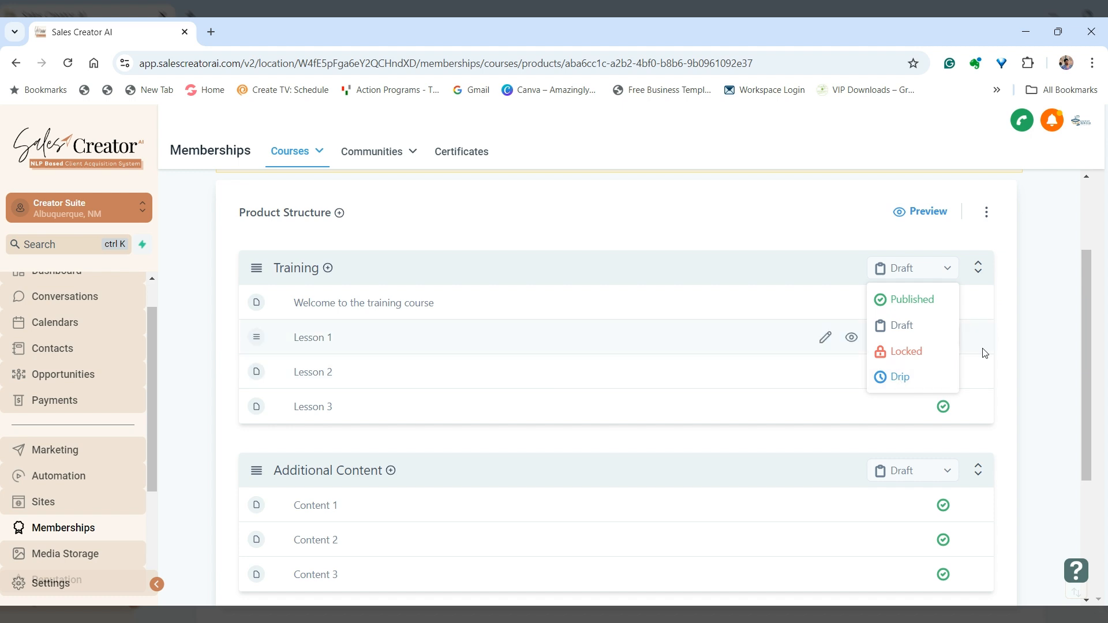
scroll(985, 353, "down", 2)
scroll(1001, 357, "down", 2)
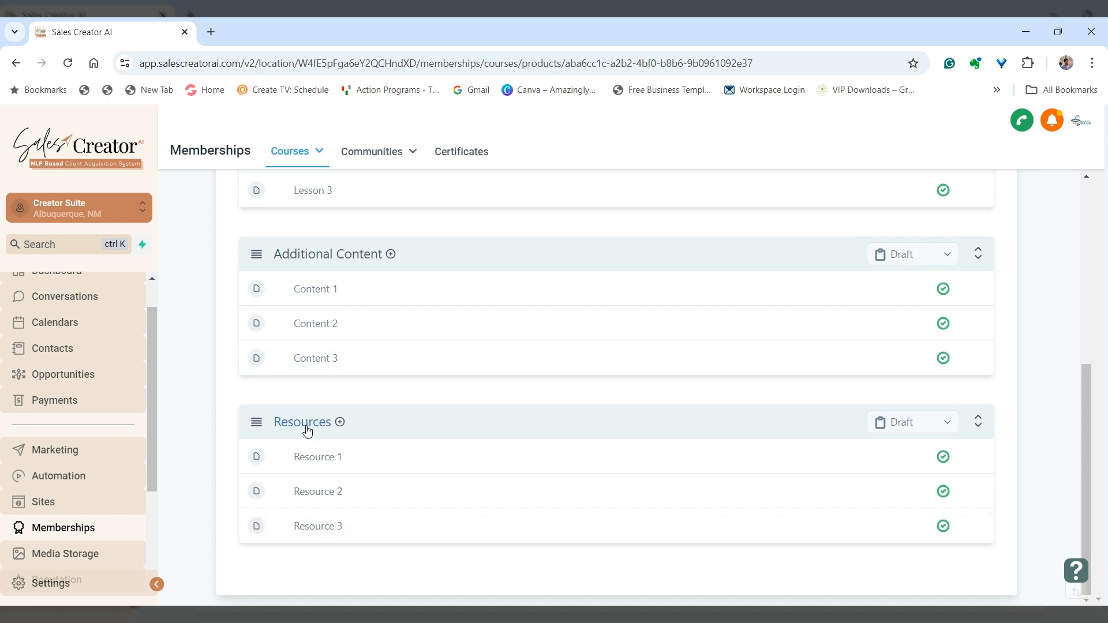
View the product's details page and open its theme customization page
scroll(365, 406, "up", 6)
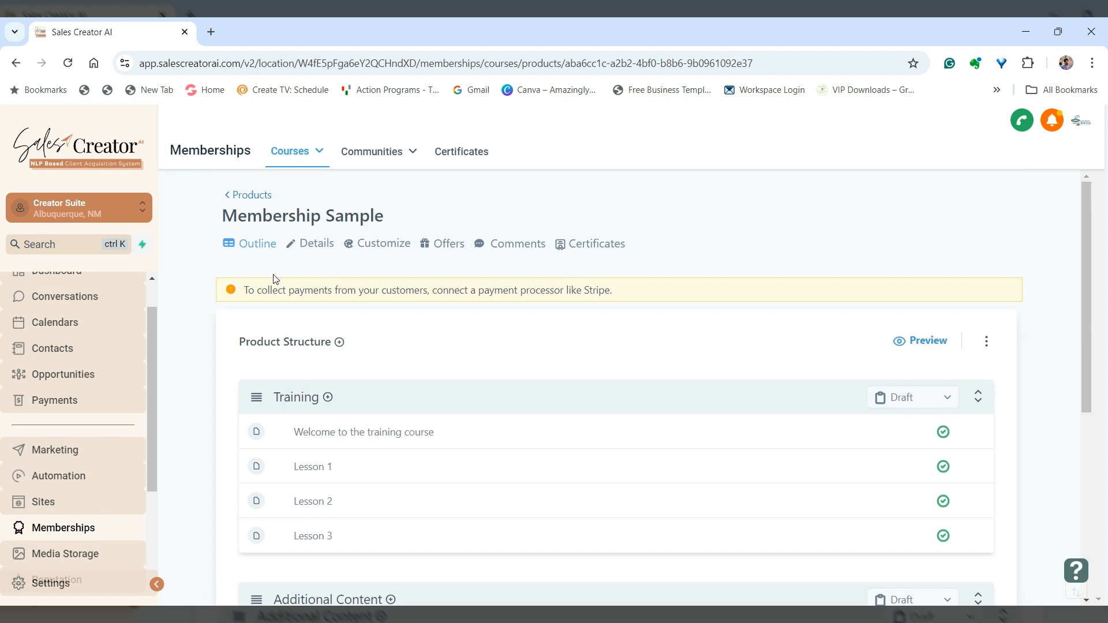
left_click(317, 247)
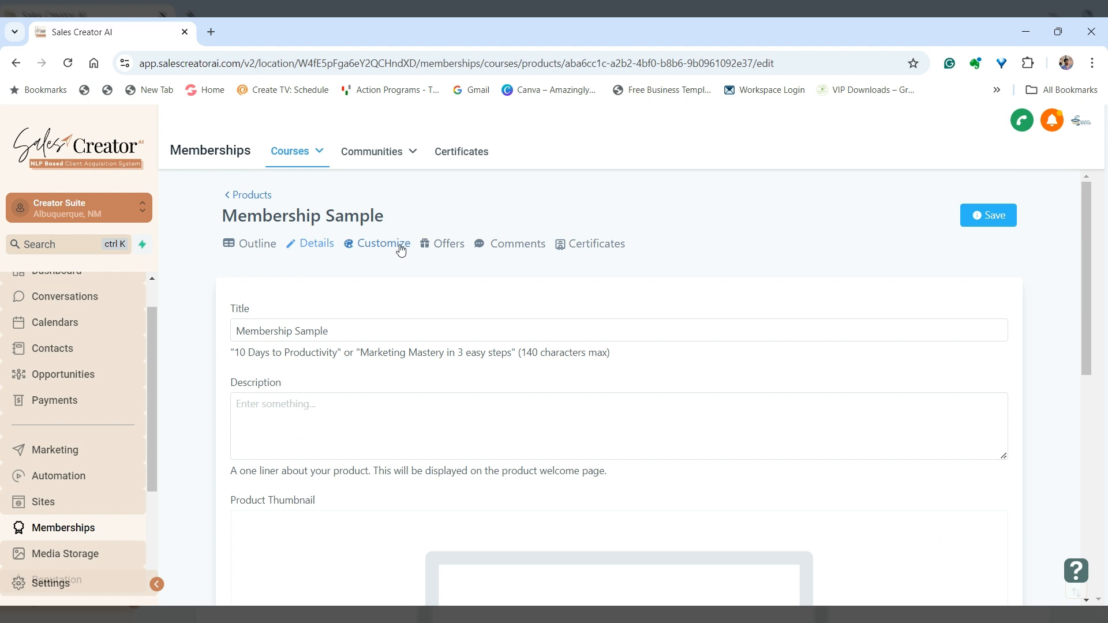
left_click(383, 243)
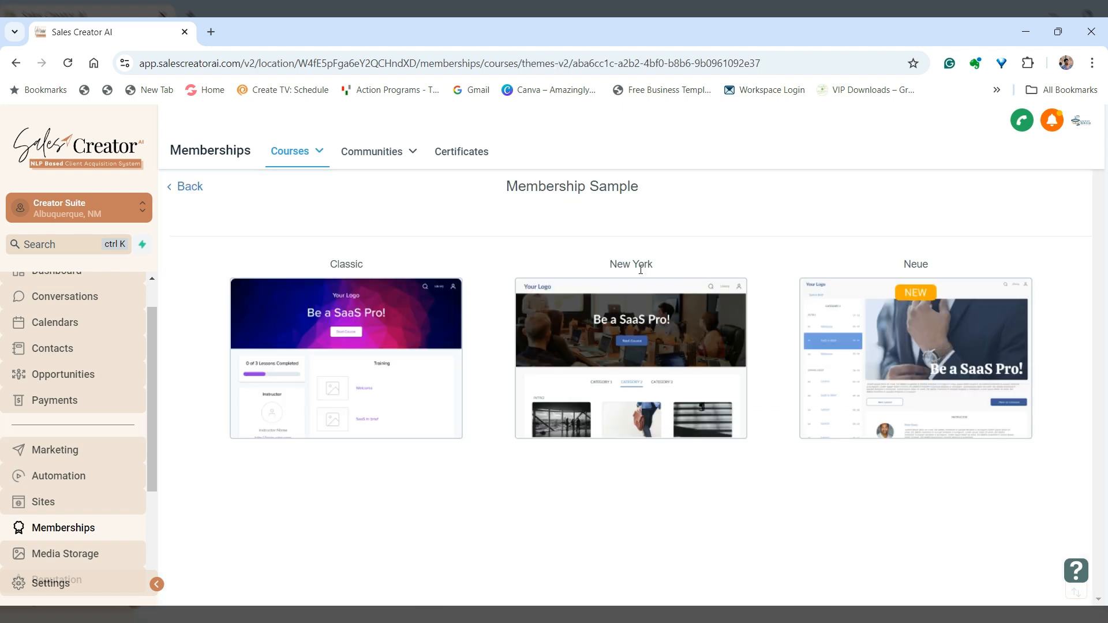
Preview the Neue theme for the Membership Sample product and return to the theme selection
mouse_move(920, 314)
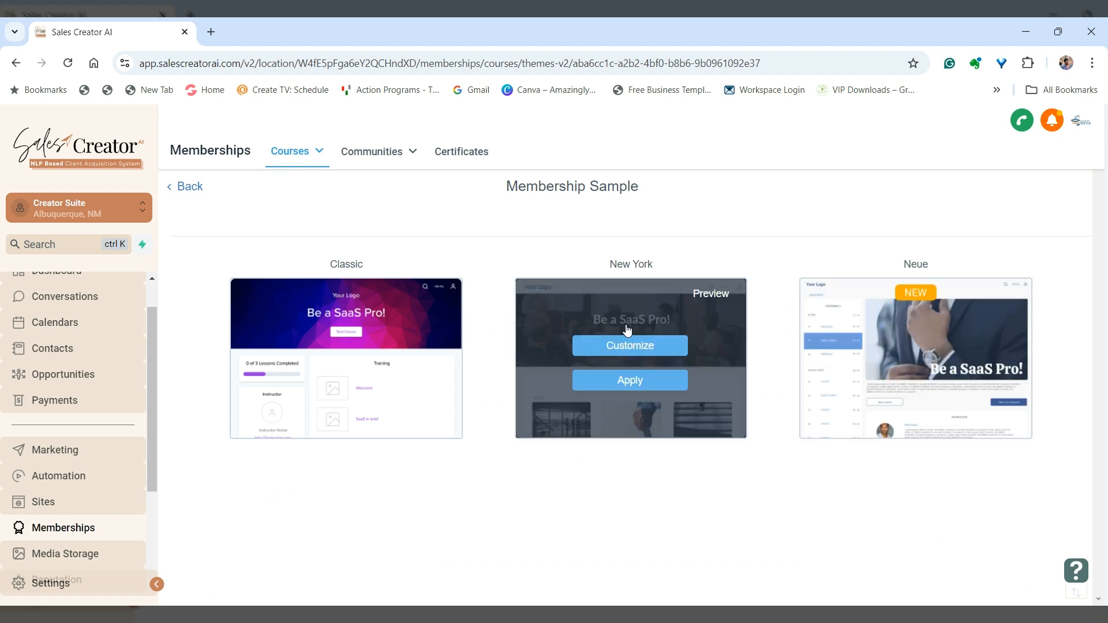
mouse_move(875, 330)
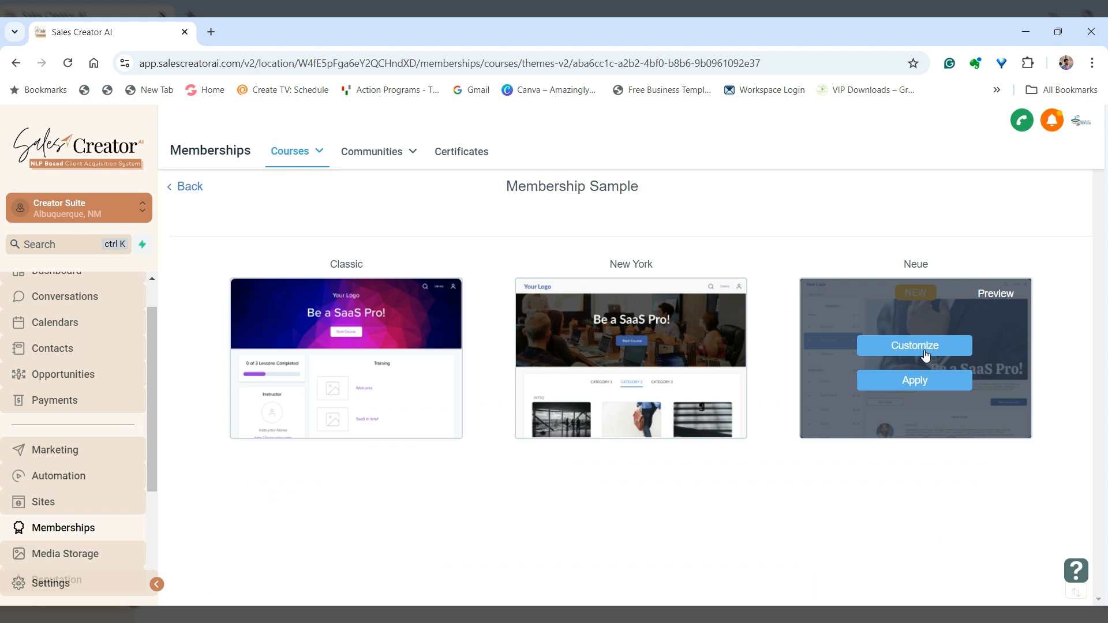
left_click(995, 293)
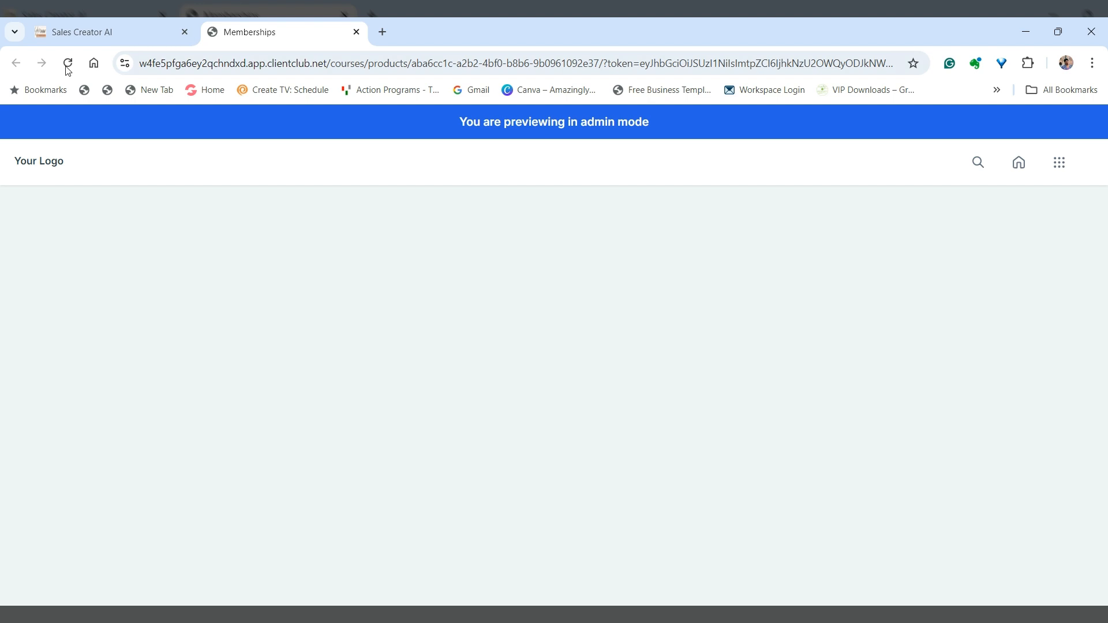
left_click(141, 35)
mouse_move(938, 384)
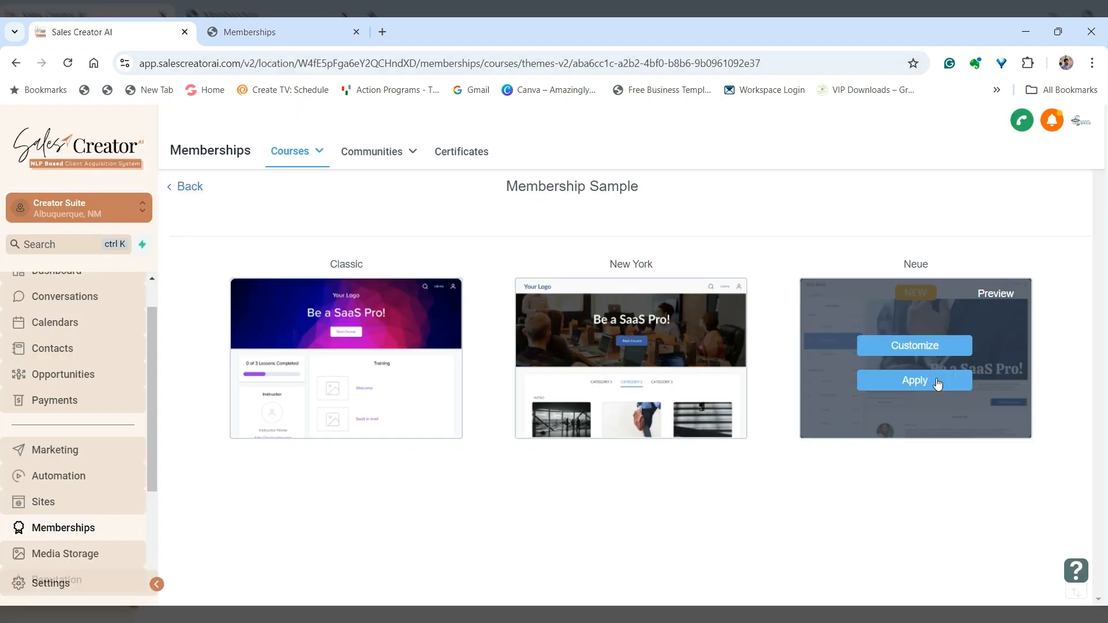
Open Lesson 1 from the product outline and review its media, category, description, thumbnail and attached files settings
mouse_move(635, 385)
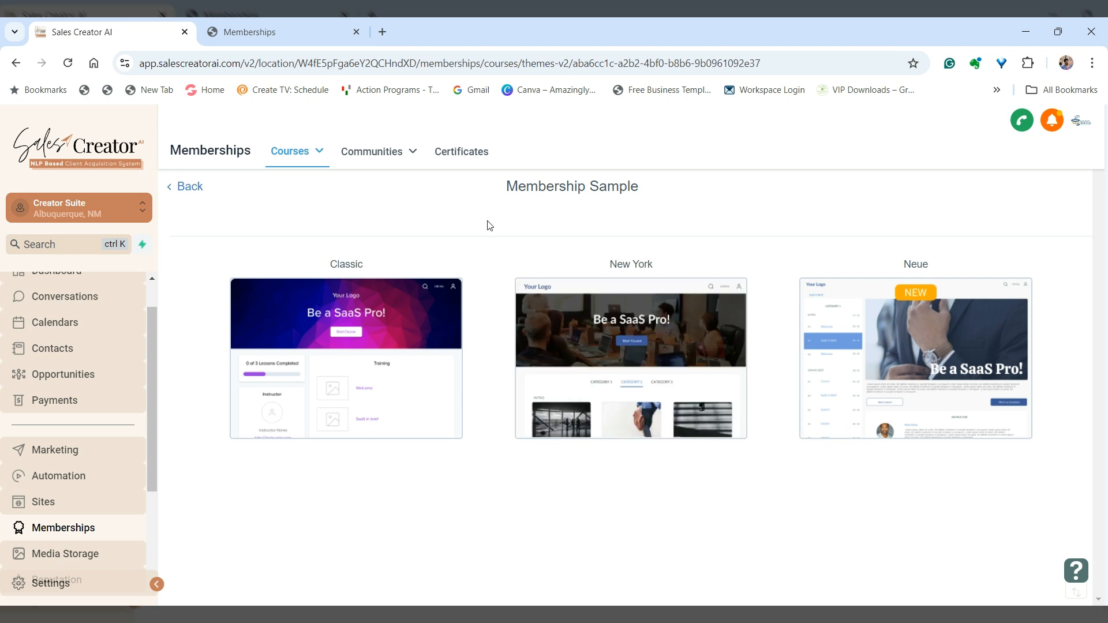
left_click(183, 189)
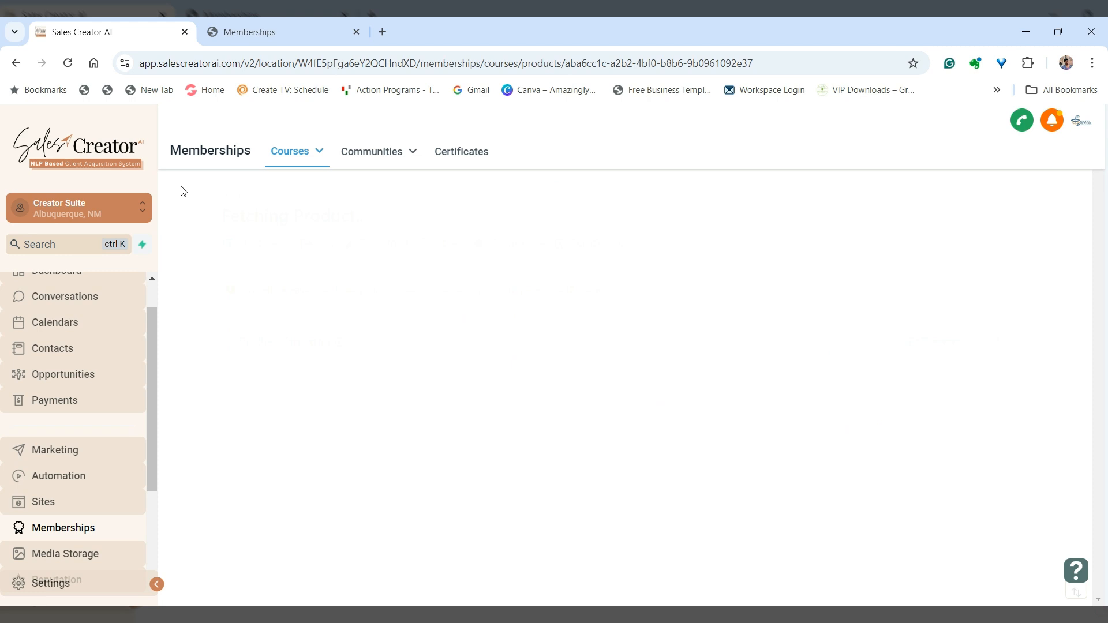
scroll(336, 403, "down", 1)
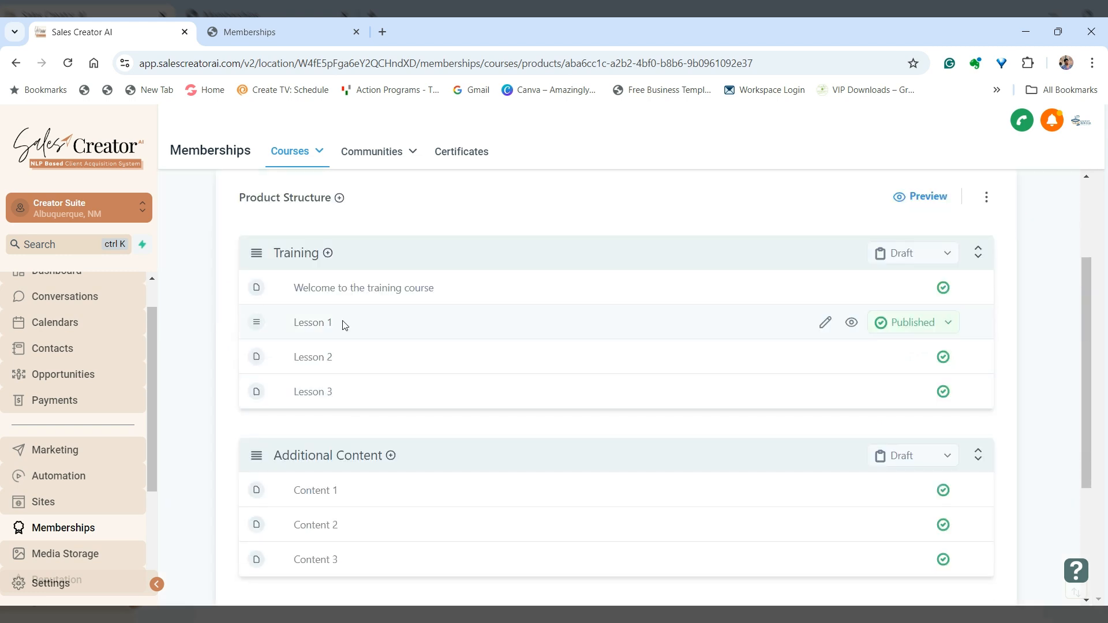
left_click(321, 324)
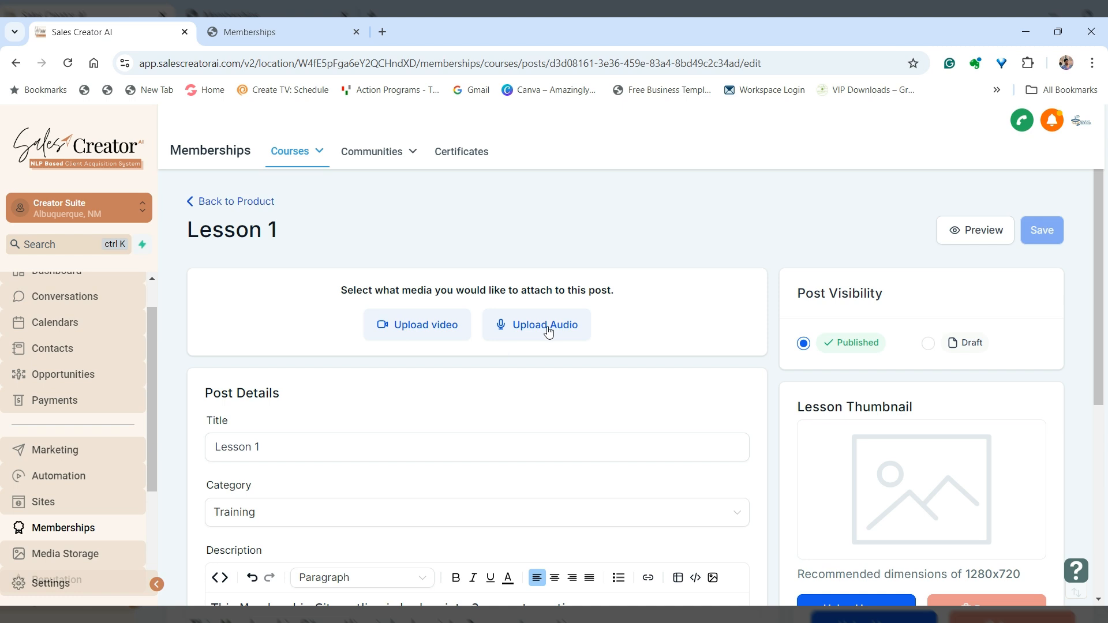
scroll(281, 465, "down", 4)
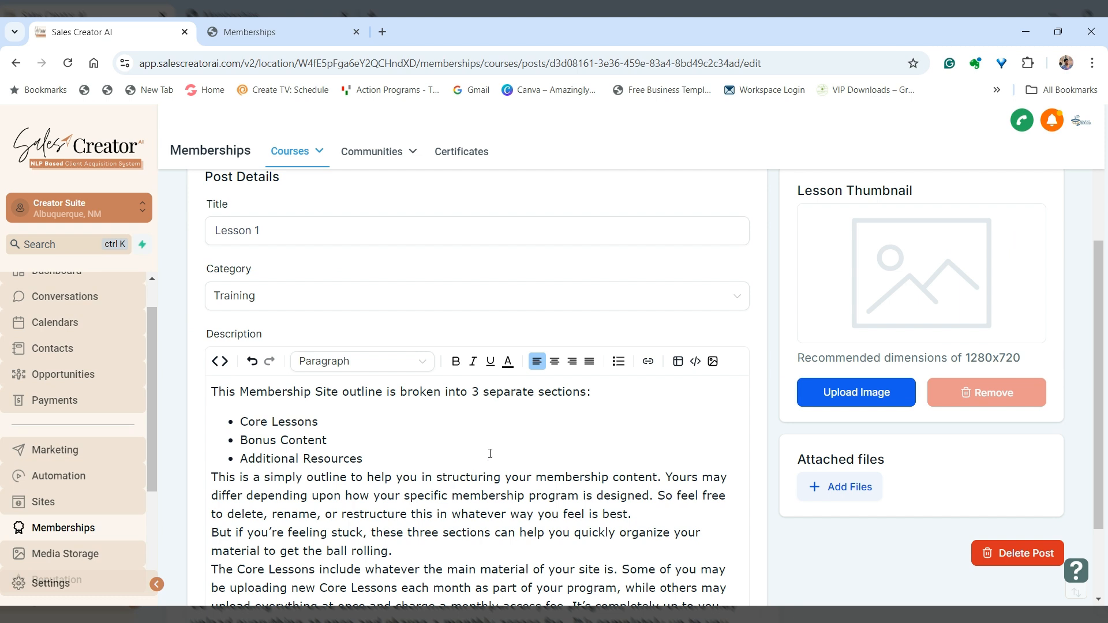
scroll(404, 461, "down", 1)
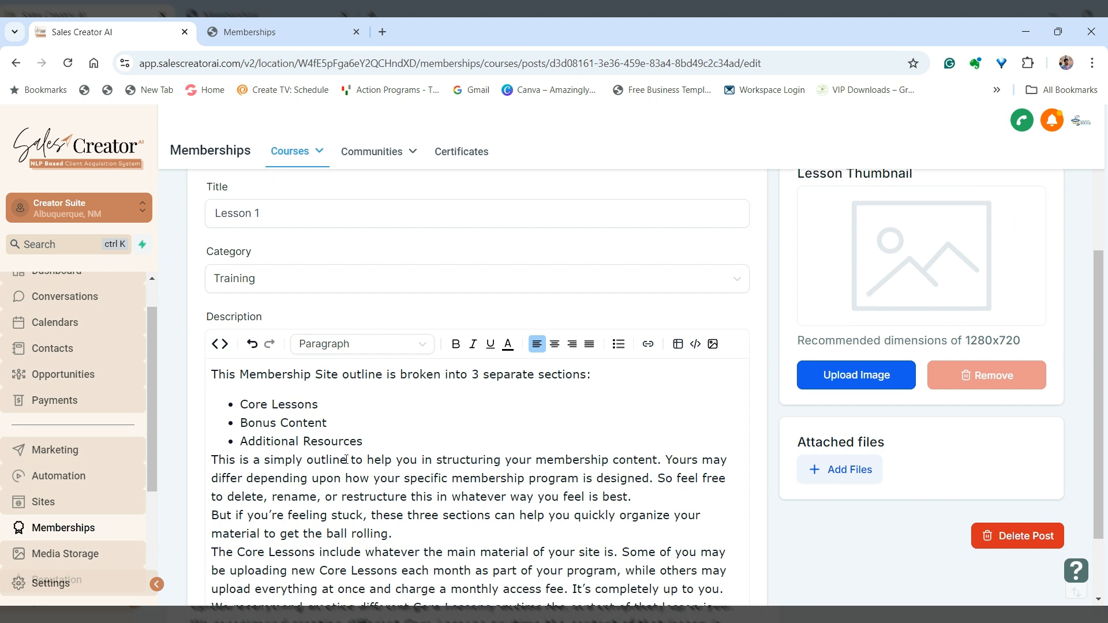
scroll(435, 375, "down", 2)
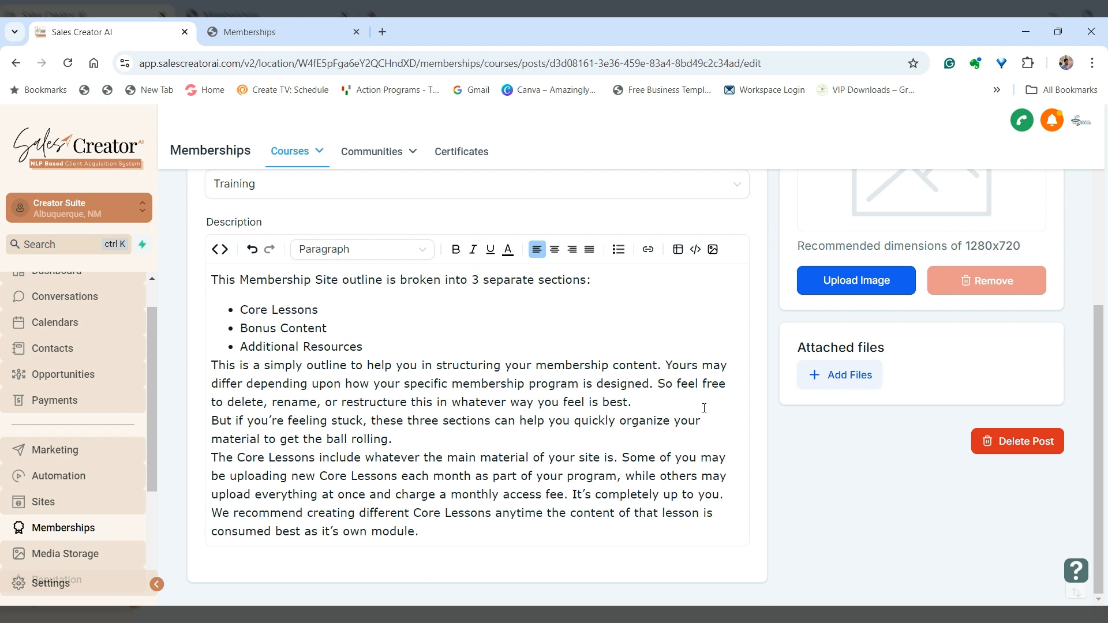
scroll(625, 348, "up", 5)
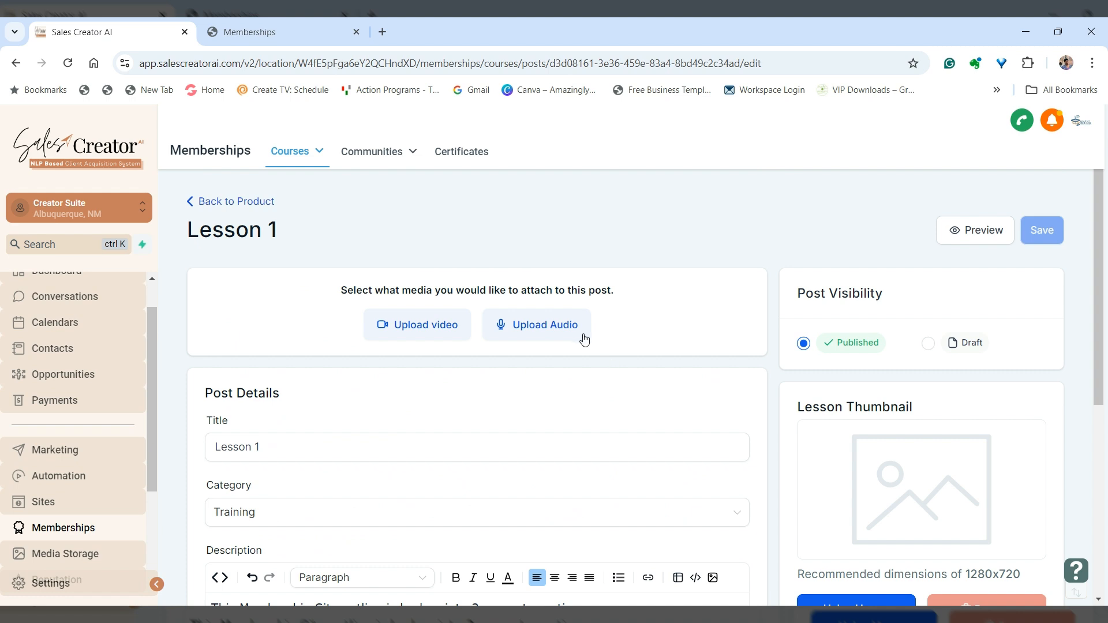
scroll(597, 368, "down", 2)
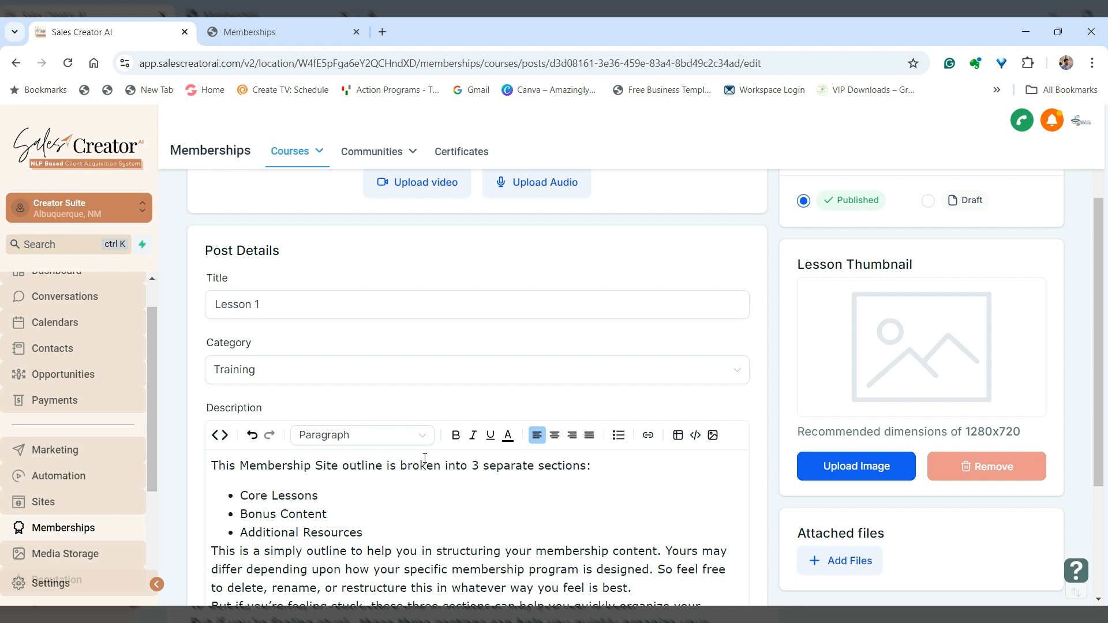
scroll(506, 432, "down", 1)
scroll(507, 432, "up", 3)
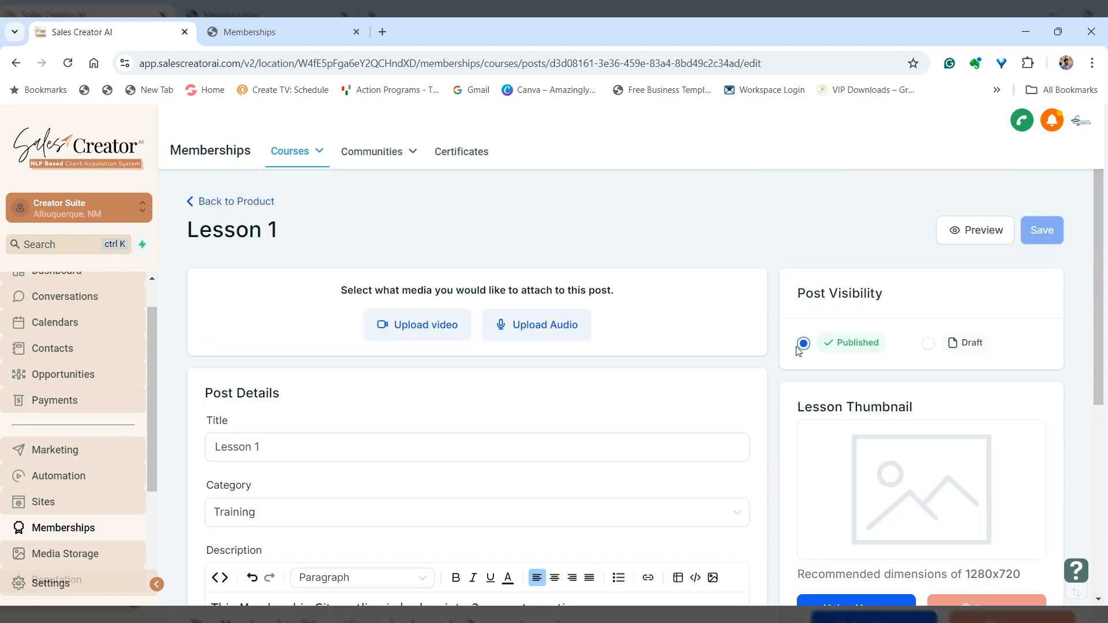
Save Lesson 1 with its post visibility set to Draft, and return to the product outline to look over the categories
left_click(928, 344)
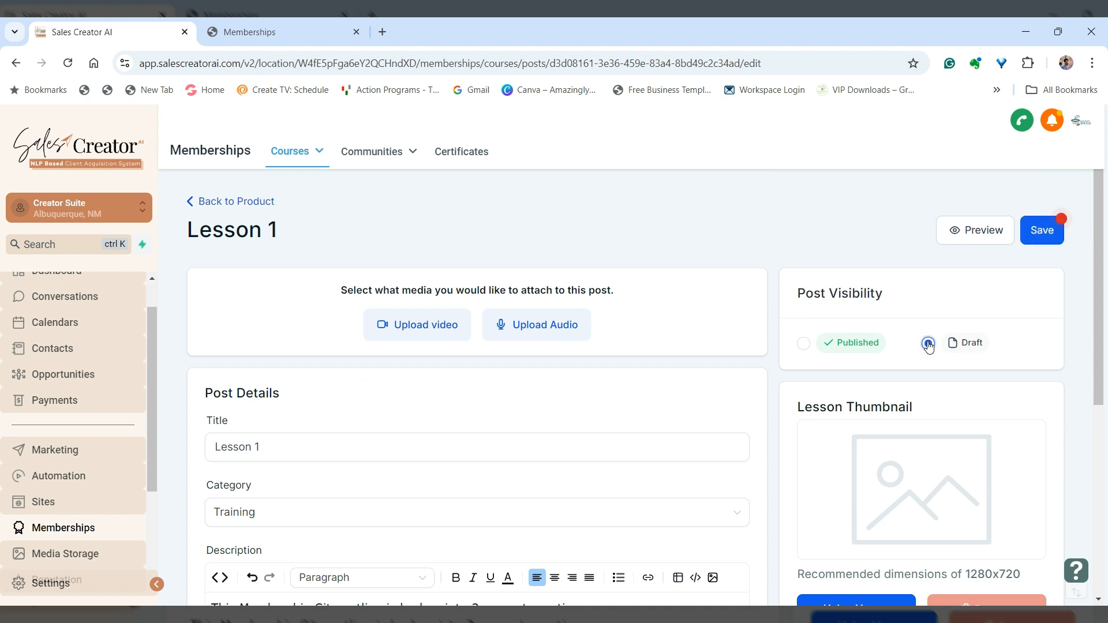
scroll(966, 360, "down", 1)
scroll(966, 360, "up", 1)
left_click(1038, 229)
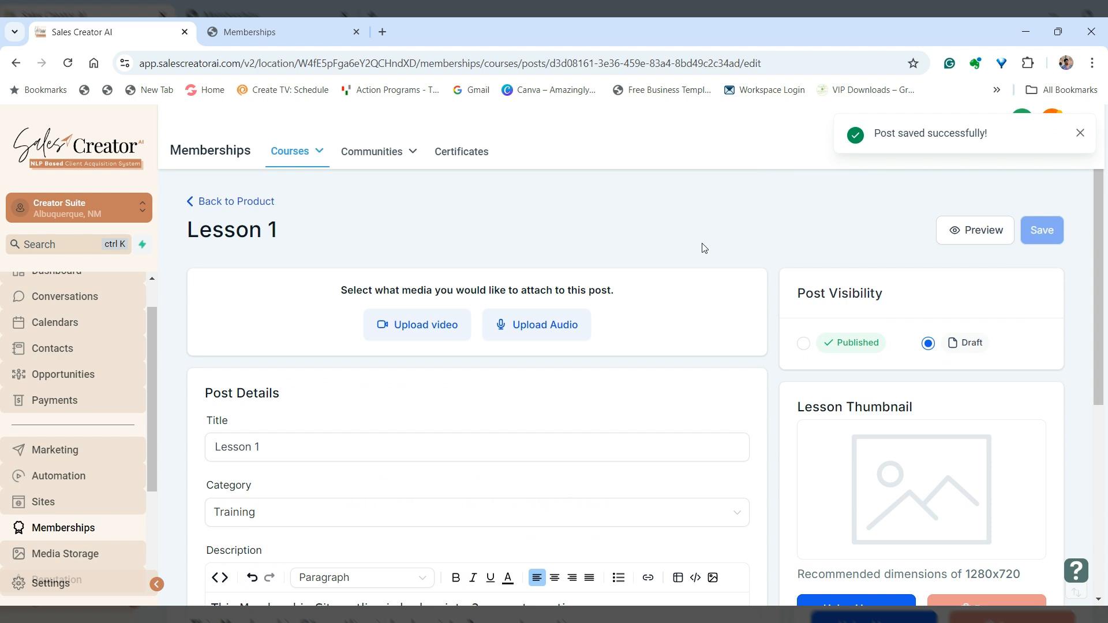
left_click(254, 202)
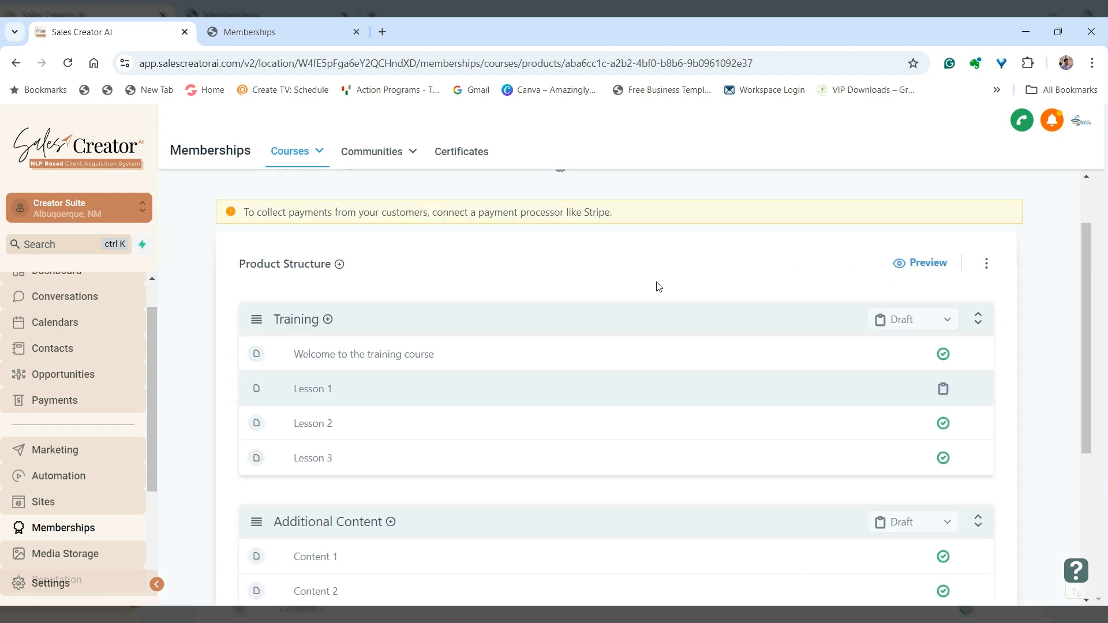
scroll(348, 362, "down", 3)
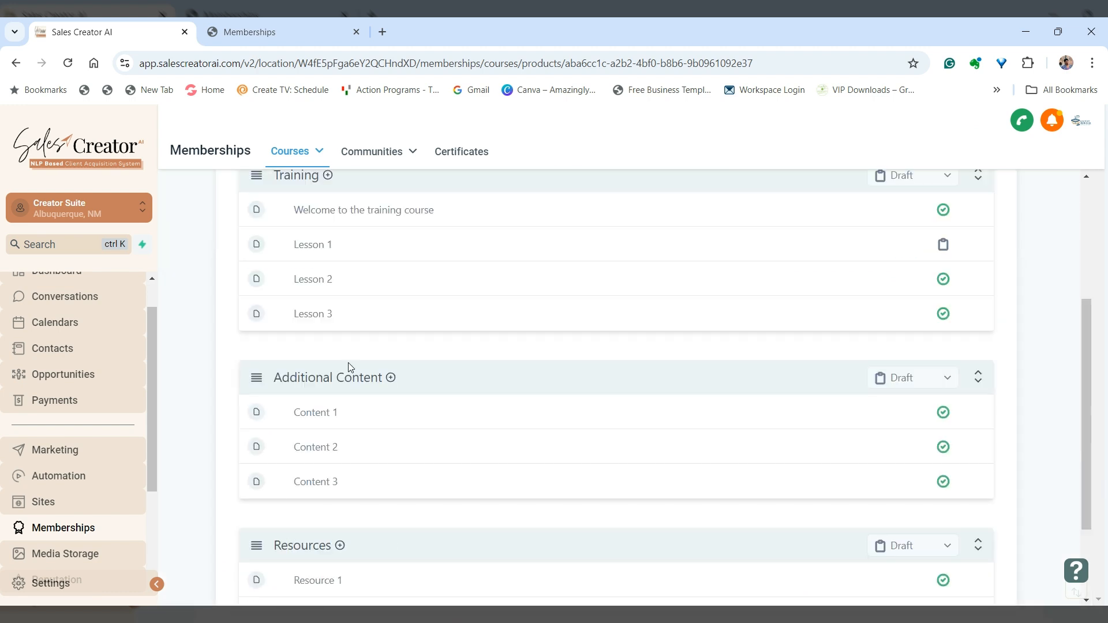
scroll(347, 363, "down", 2)
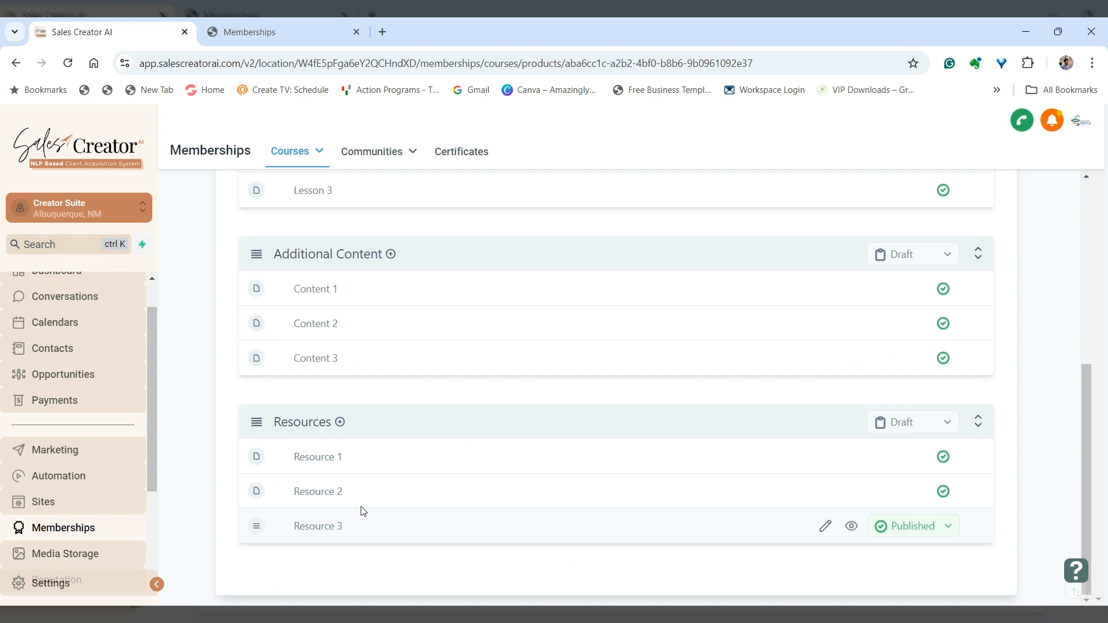
scroll(359, 385, "up", 5)
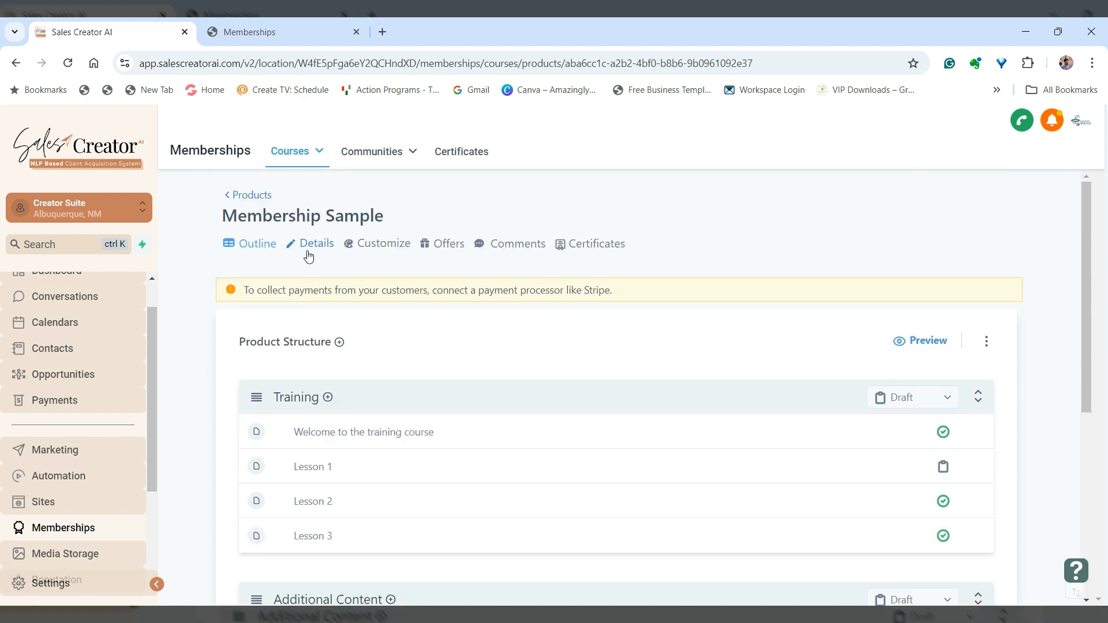
Look over the title, description and thumbnail settings on the product's details page and save the product
left_click(310, 253)
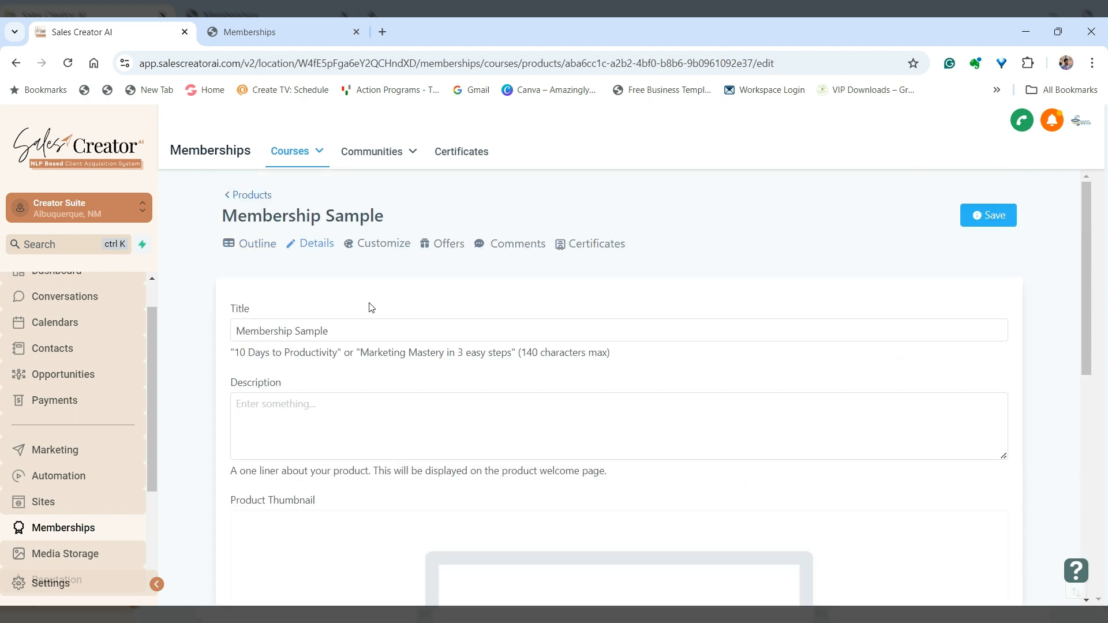
left_click(379, 329)
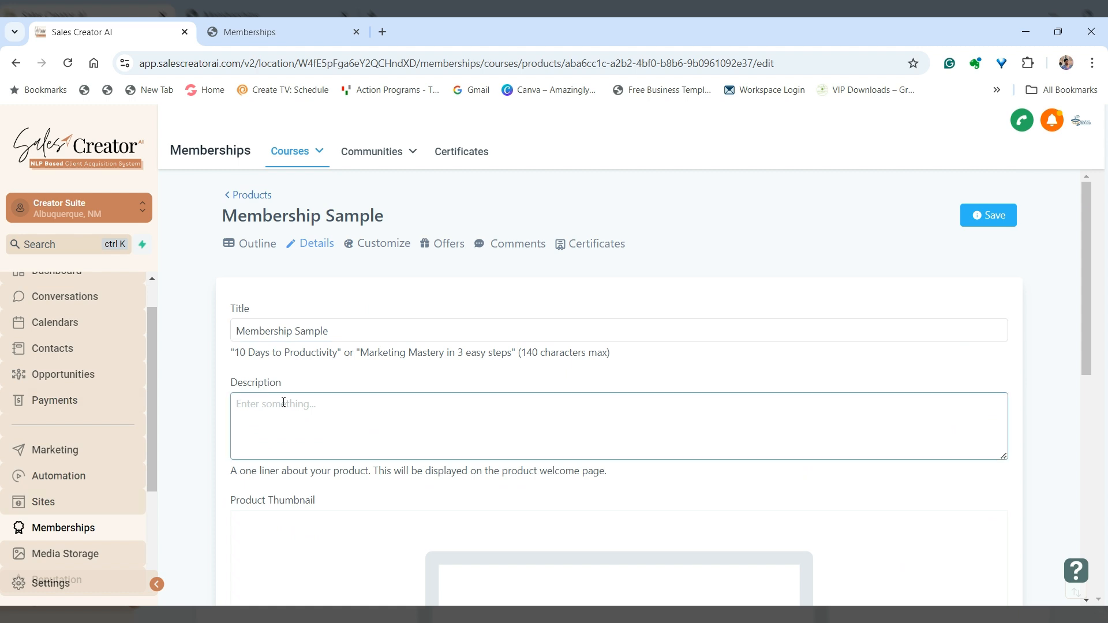
scroll(349, 385, "down", 1)
scroll(349, 385, "down", 2)
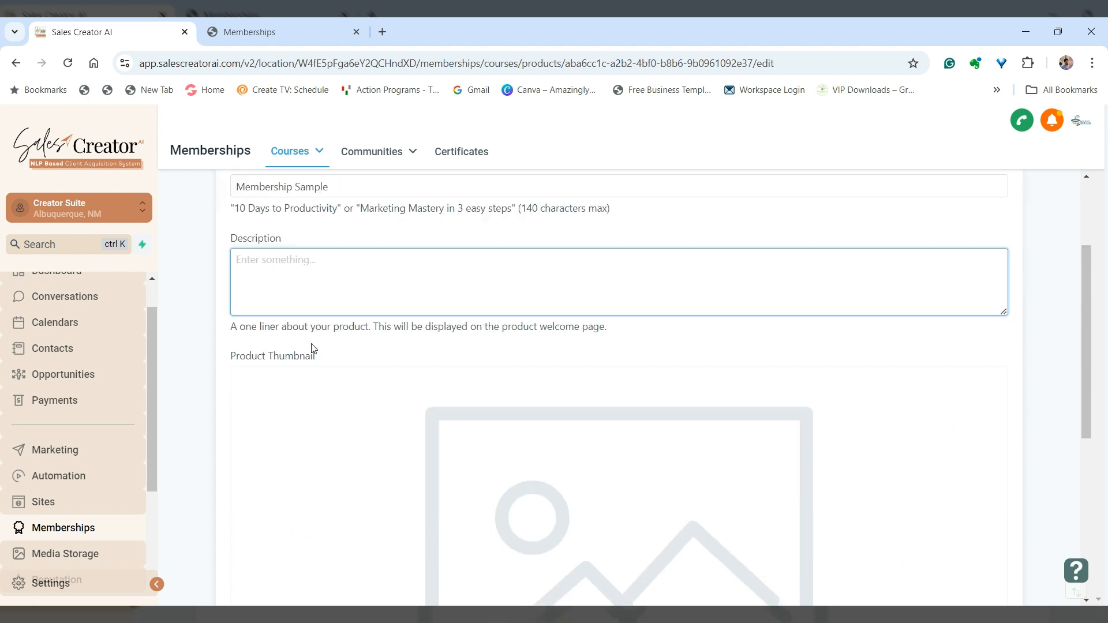
scroll(312, 348, "down", 4)
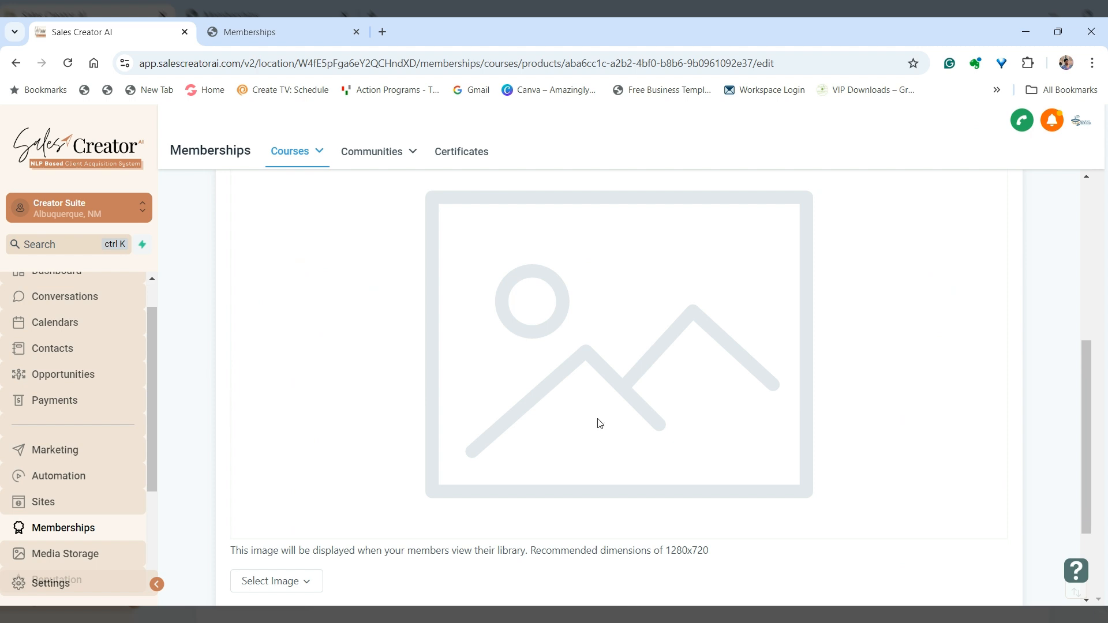
scroll(598, 423, "down", 3)
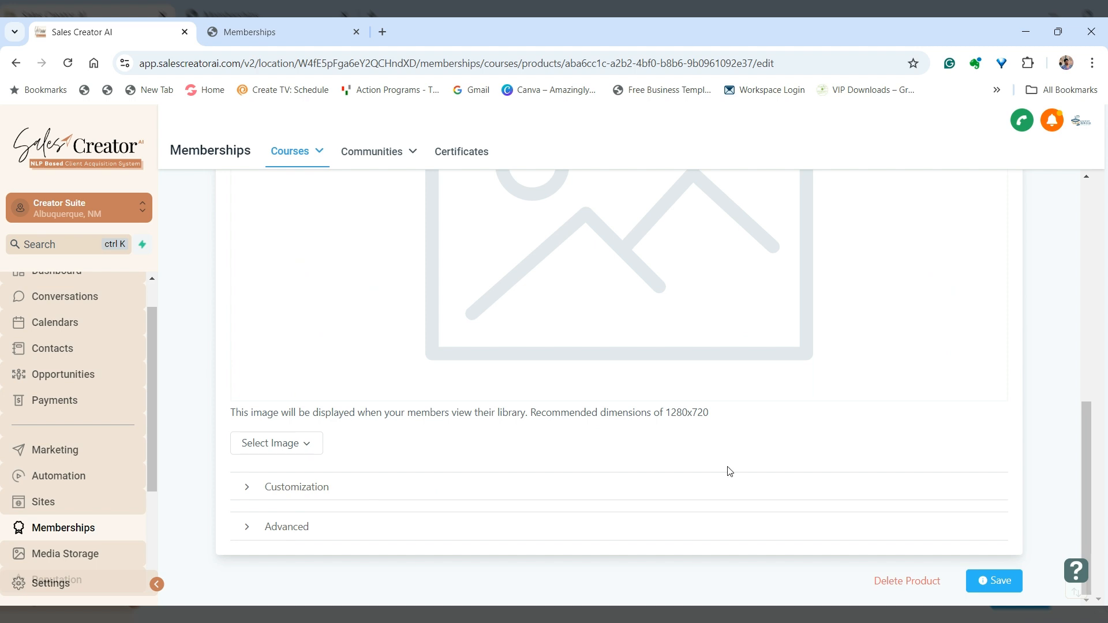
scroll(984, 463, "up", 1)
scroll(984, 463, "up", 5)
left_click(987, 443)
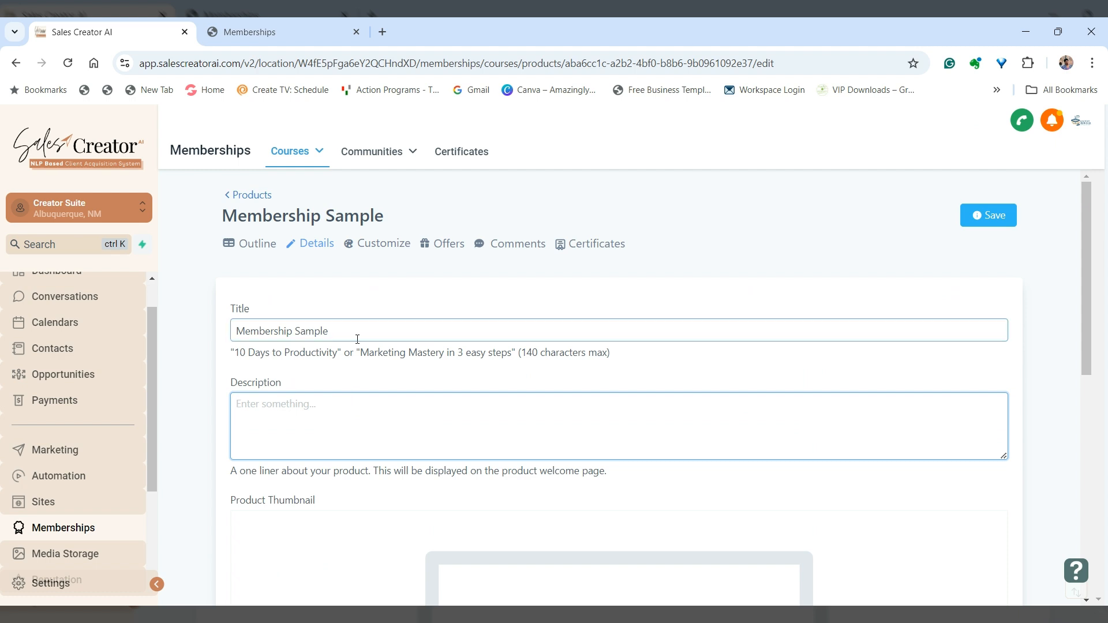
left_click(993, 216)
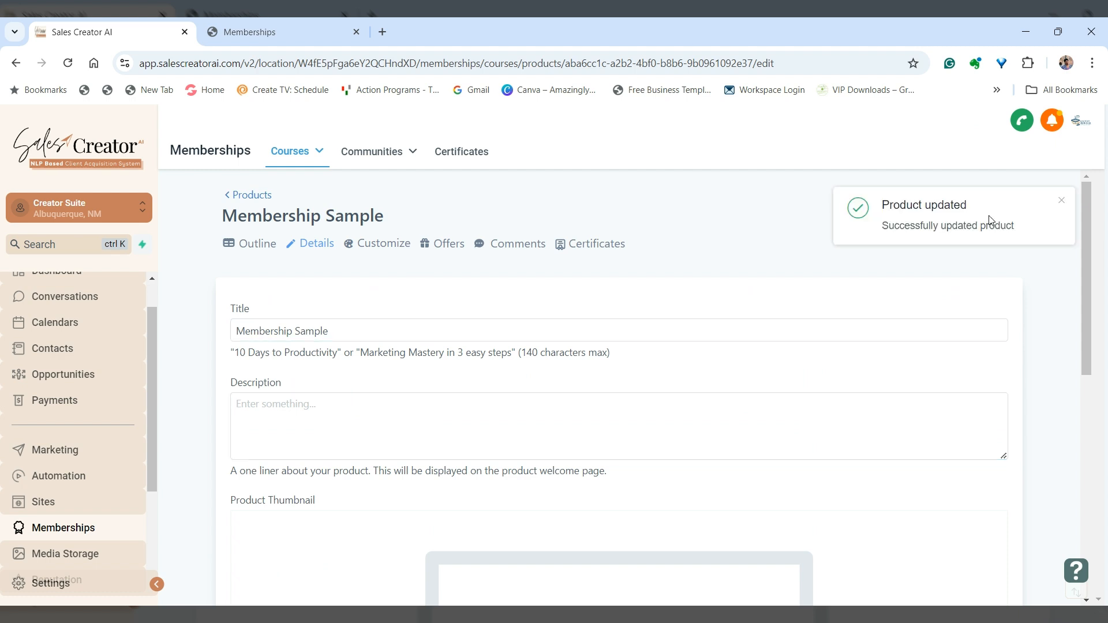
Apply the New York theme to the Membership Sample product
left_click(390, 247)
mouse_move(648, 334)
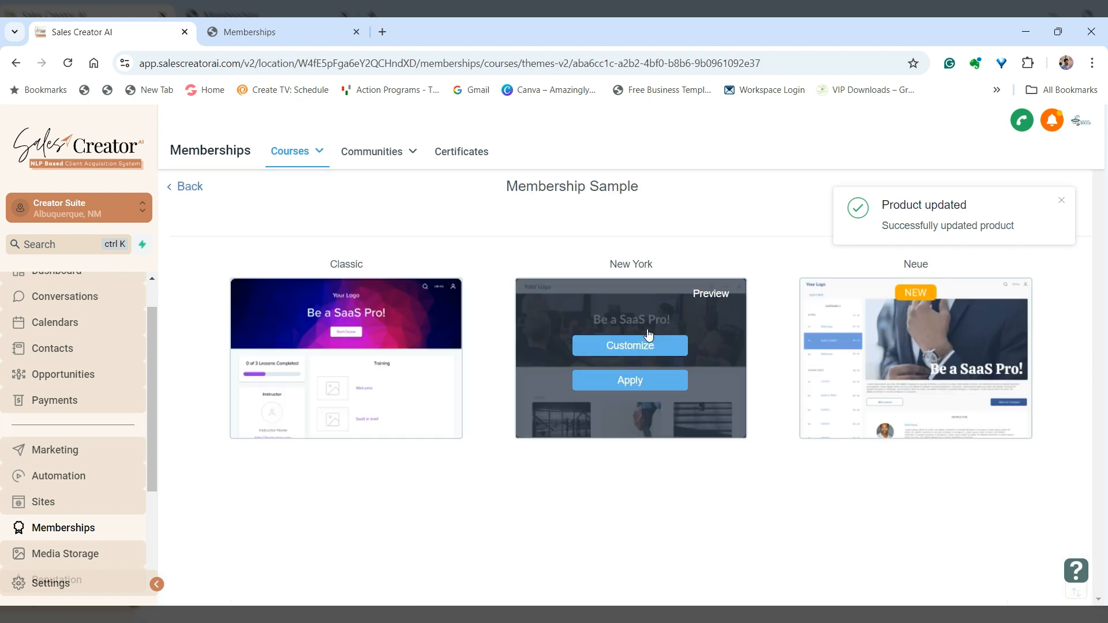
left_click(628, 385)
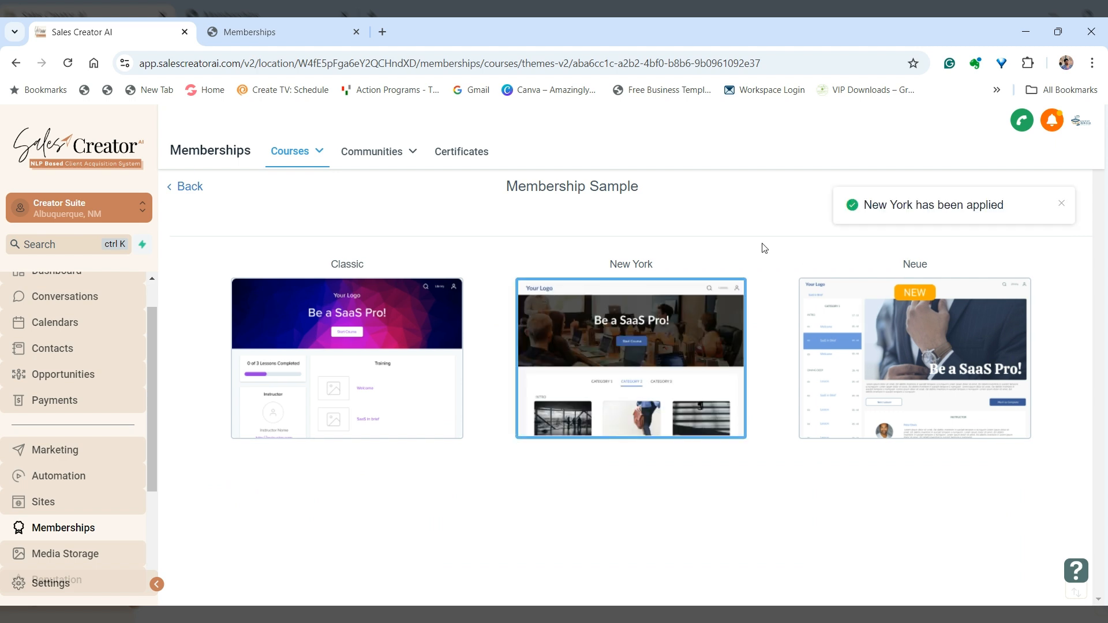
Leave the theme selection, view the product's offers page and return to the outline
left_click(190, 187)
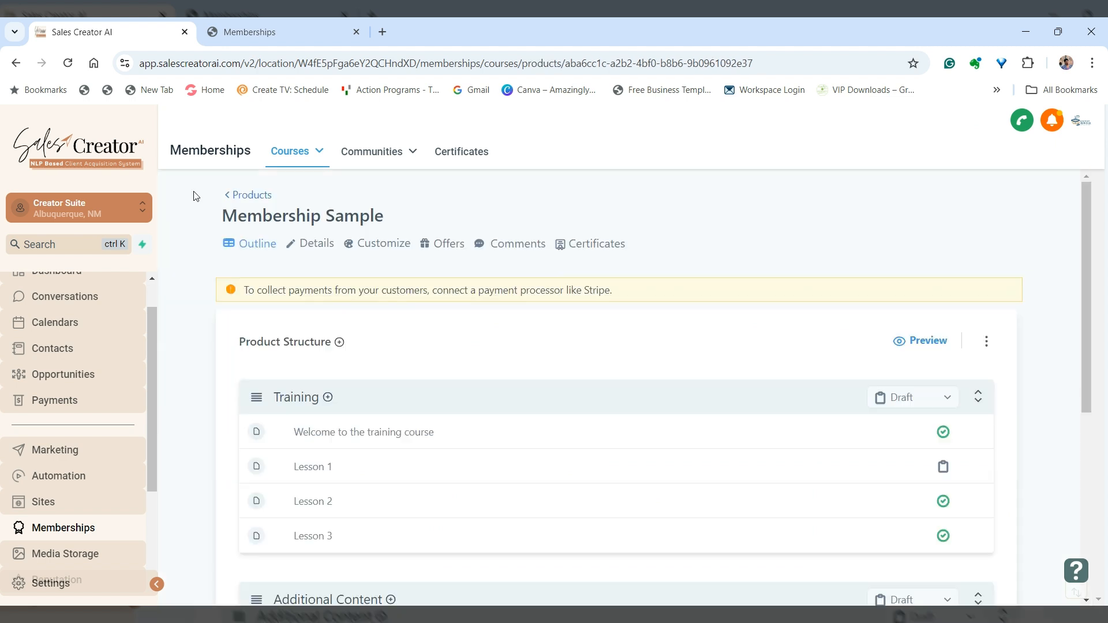
left_click(456, 250)
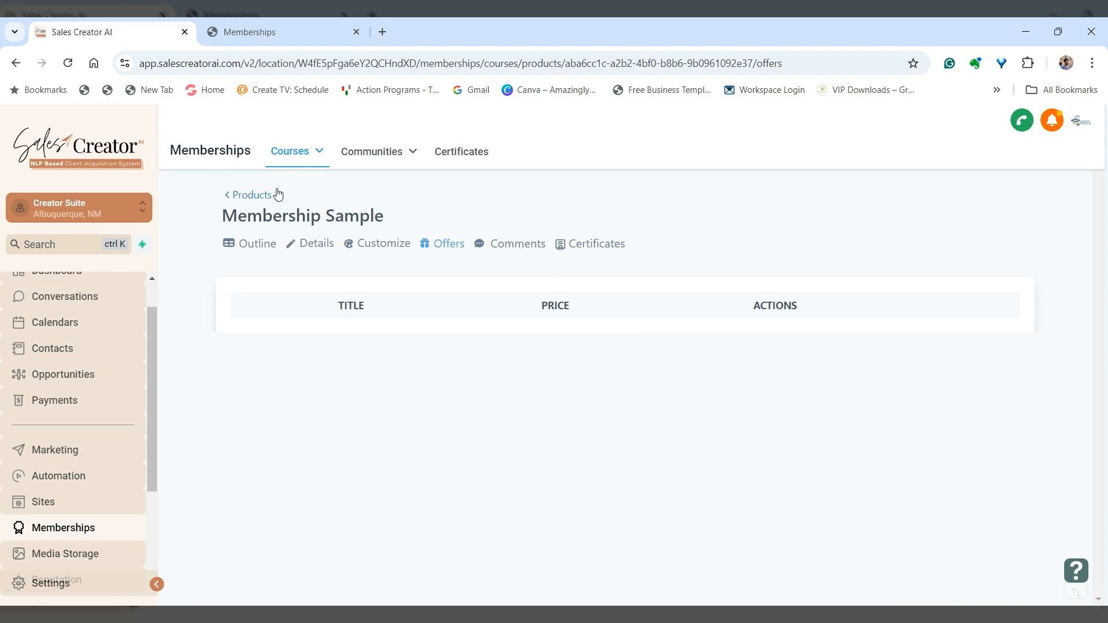
left_click(257, 243)
Review the Training, Additional Content and Resources categories in the outline, and go back to the products list
scroll(349, 416, "down", 3)
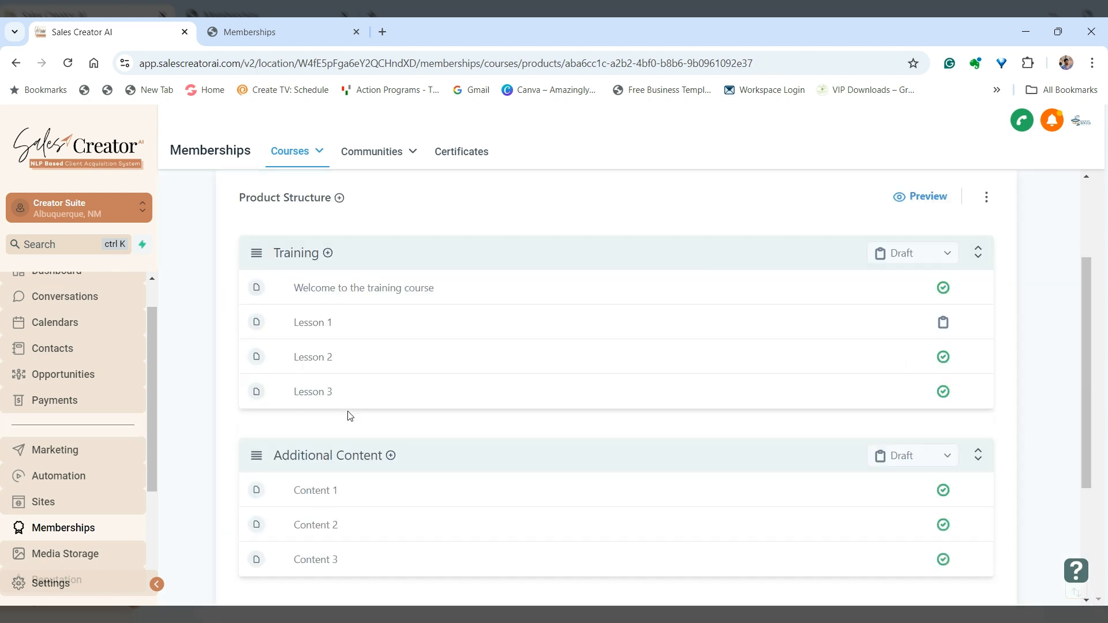
scroll(349, 415, "down", 3)
mouse_move(392, 359)
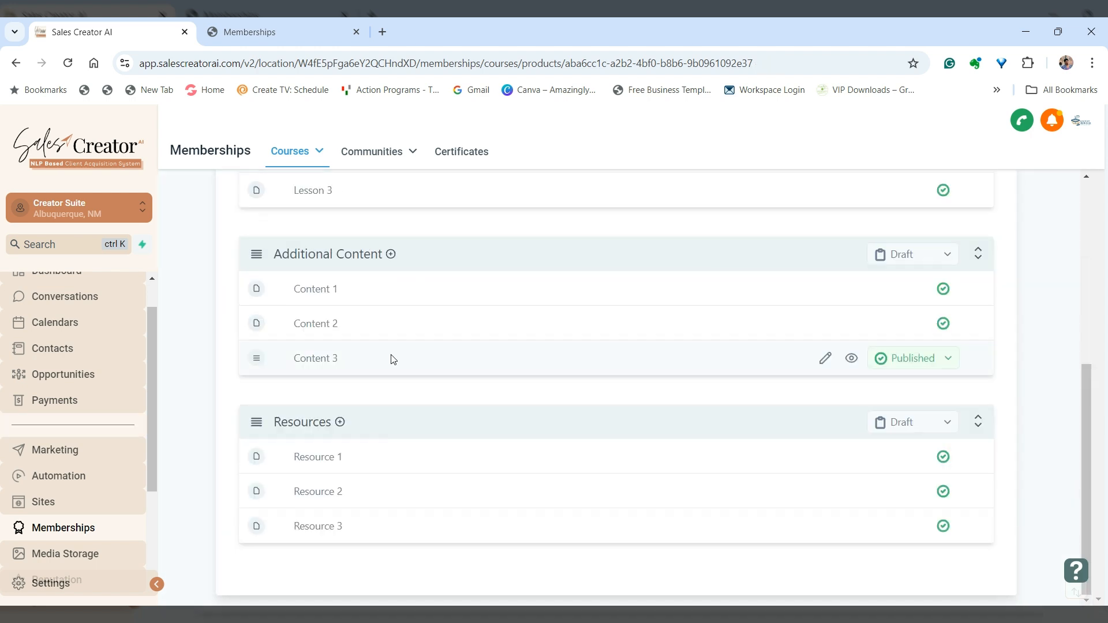
mouse_move(356, 304)
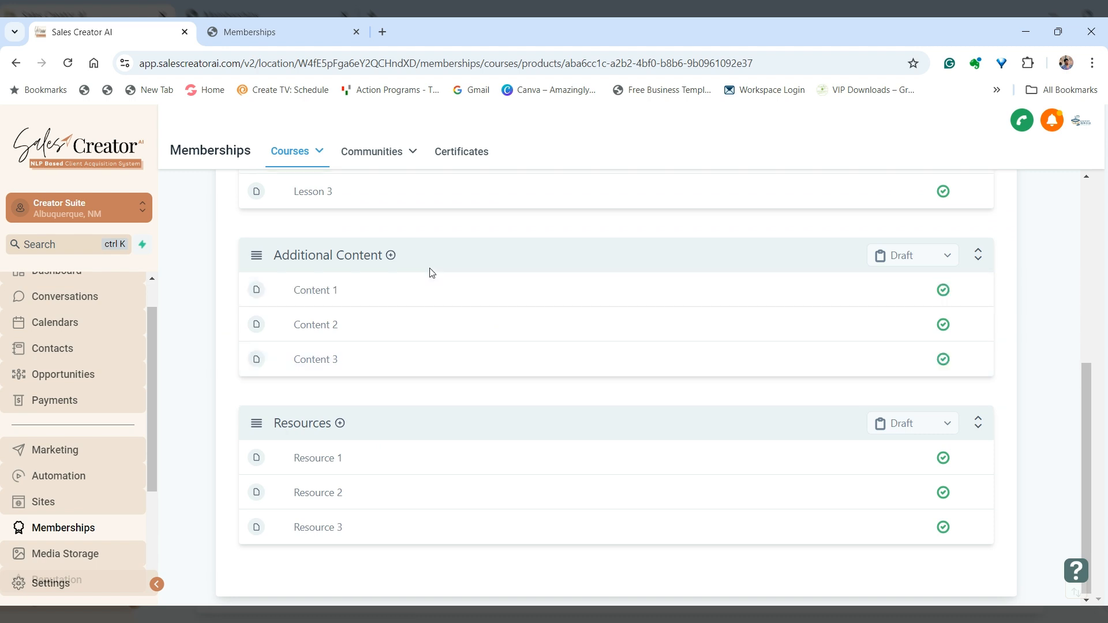
scroll(432, 272, "up", 3)
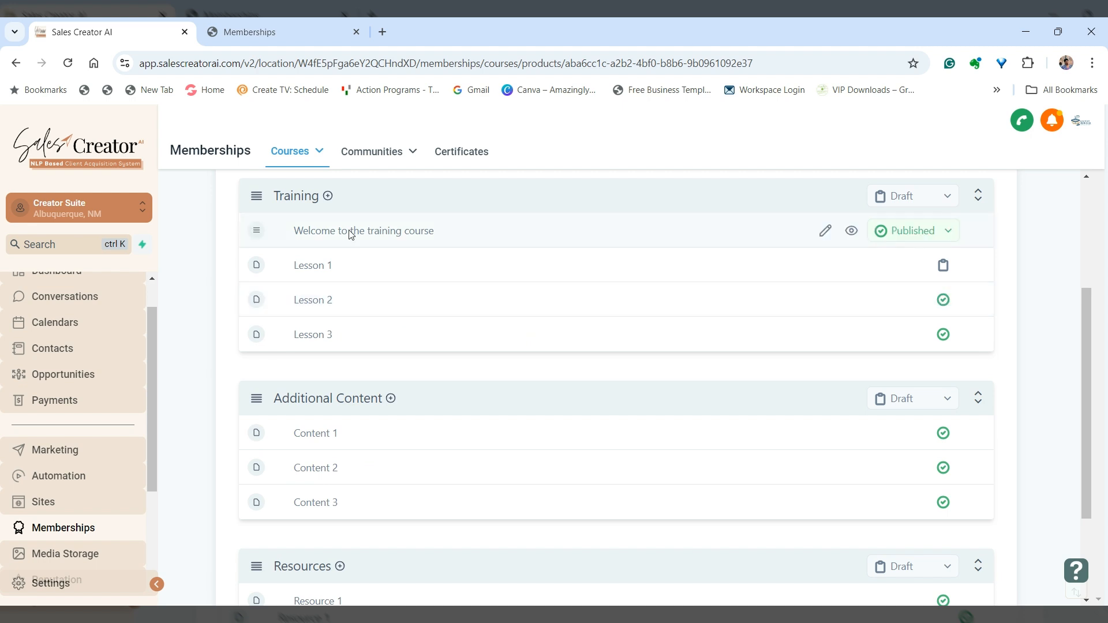
scroll(365, 361, "up", 3)
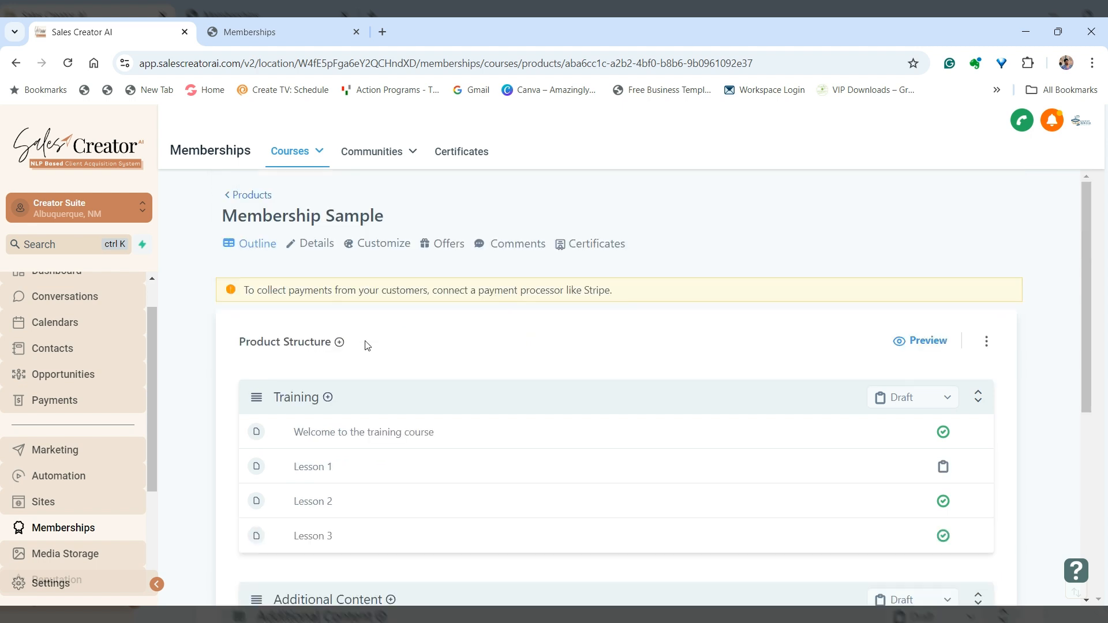
scroll(403, 346, "down", 5)
scroll(421, 369, "down", 1)
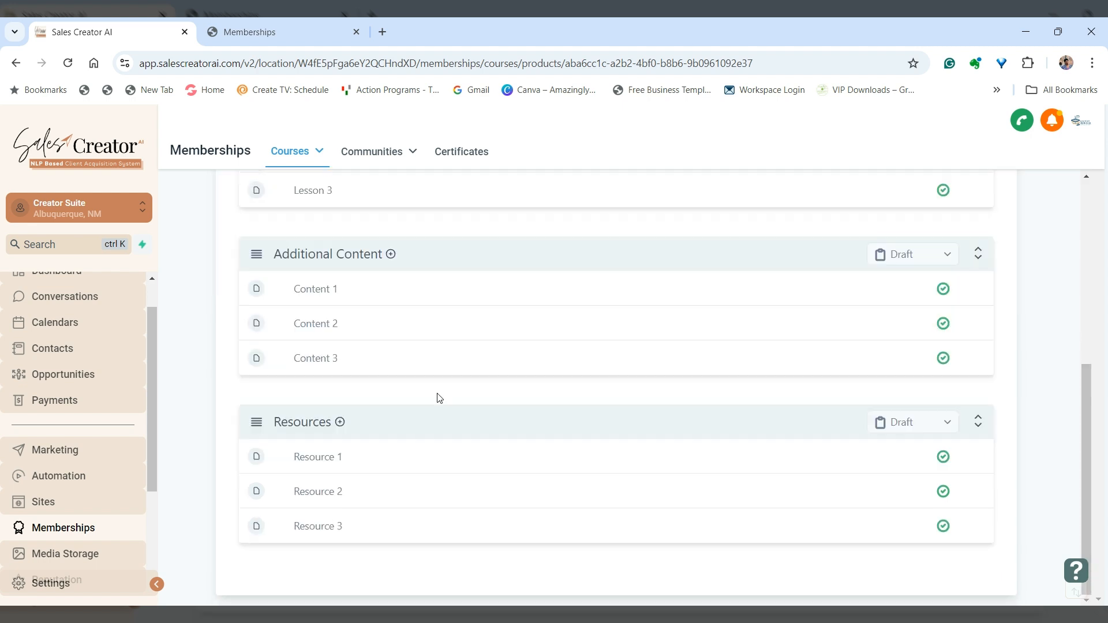
scroll(439, 398, "up", 5)
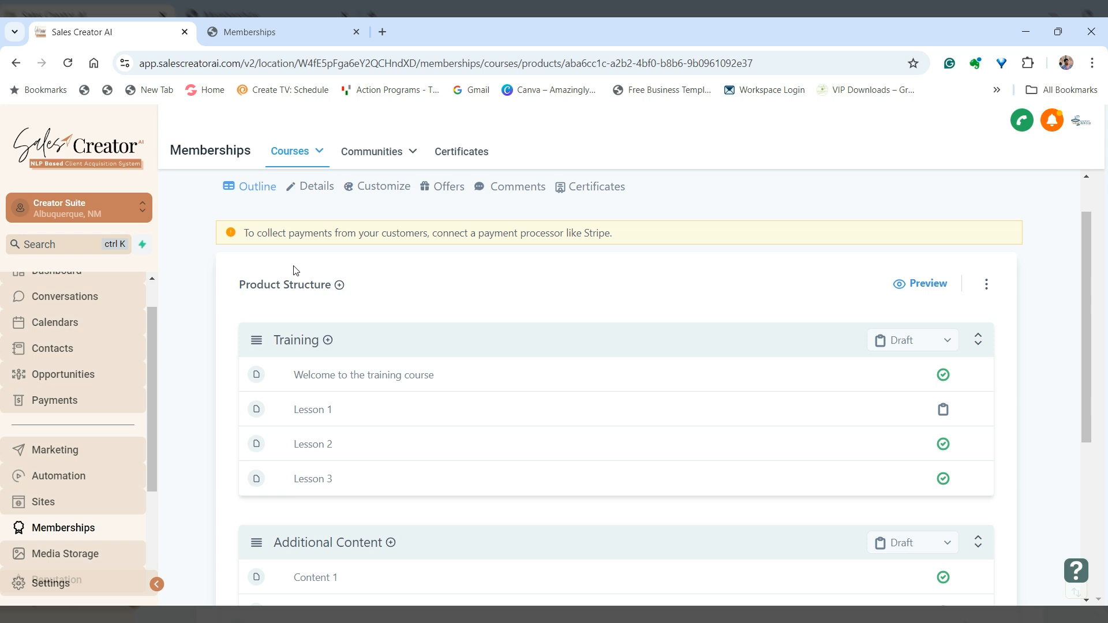
scroll(923, 350, "up", 1)
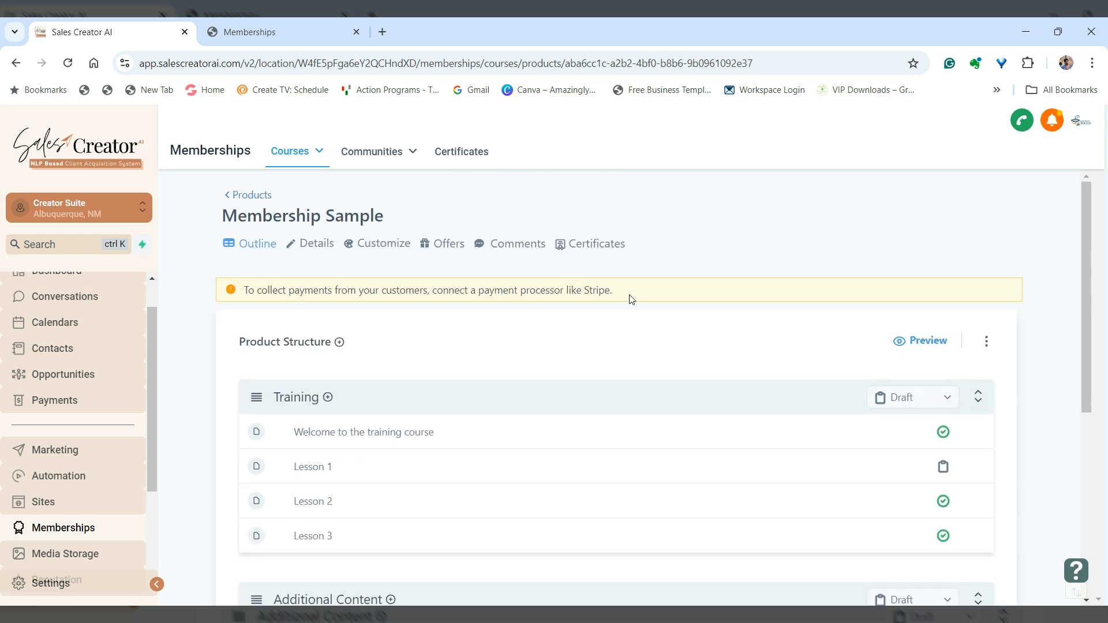
left_click(248, 196)
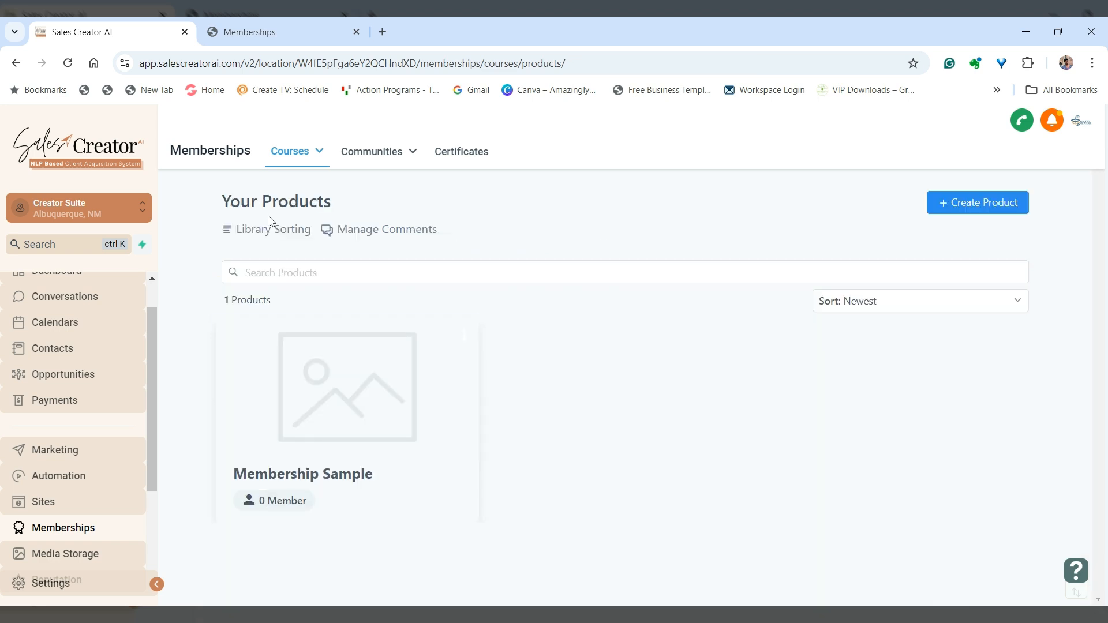